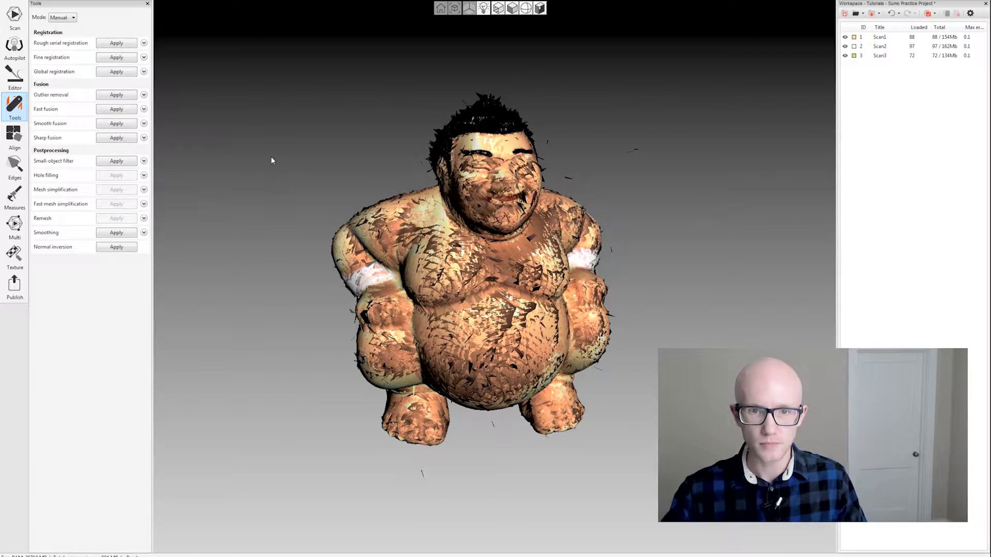
Expand the Fast fusion resolution and radius settings and begin editing the resolution value
{"action": "left_click", "coordinate": [144, 109]}
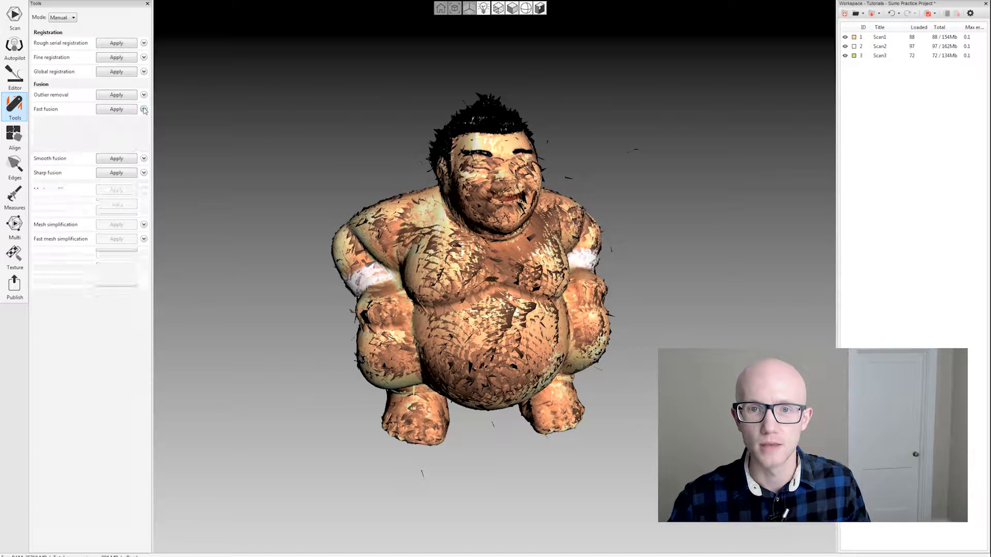
{"action": "double_click", "coordinate": [132, 119]}
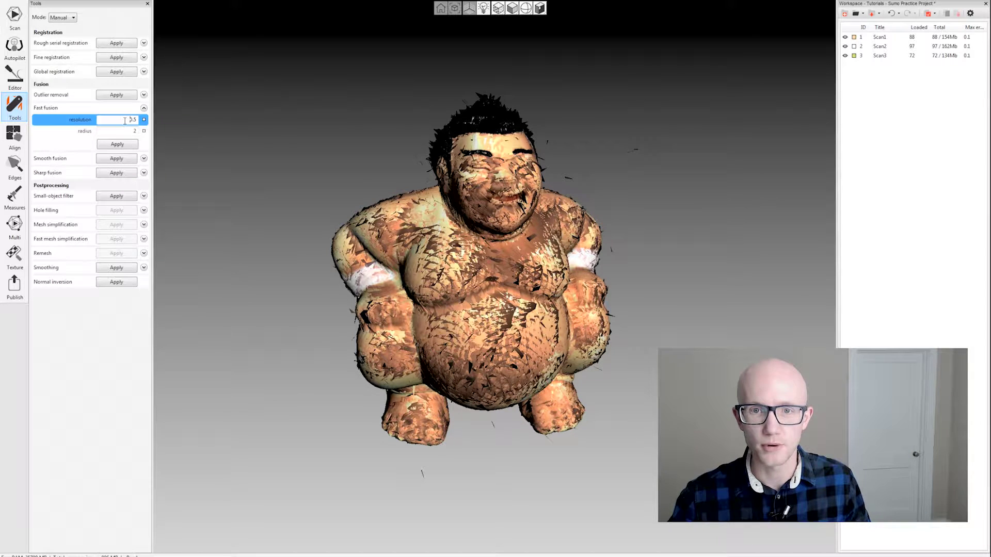
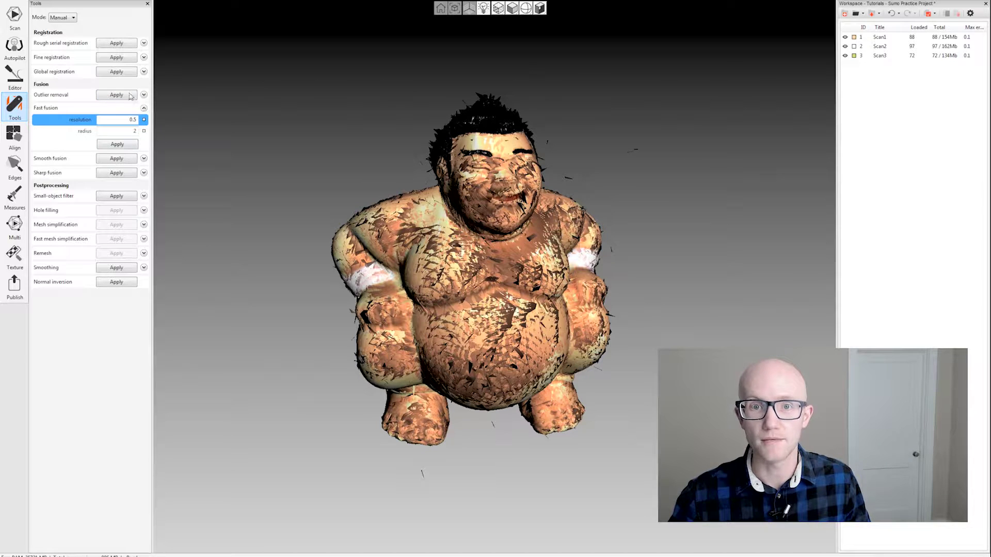
Start fast fusion of the three scans at resolution 0.5 and move the progress window aside
{"action": "left_click", "coordinate": [116, 145]}
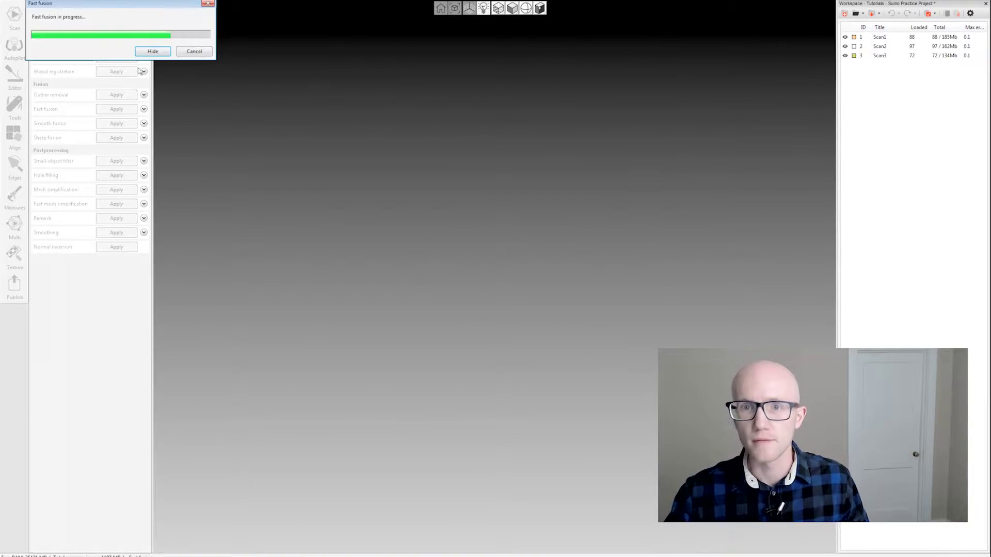
{"action": "left_click_drag", "start_coordinate": [118, 12], "coordinate": [270, 63]}
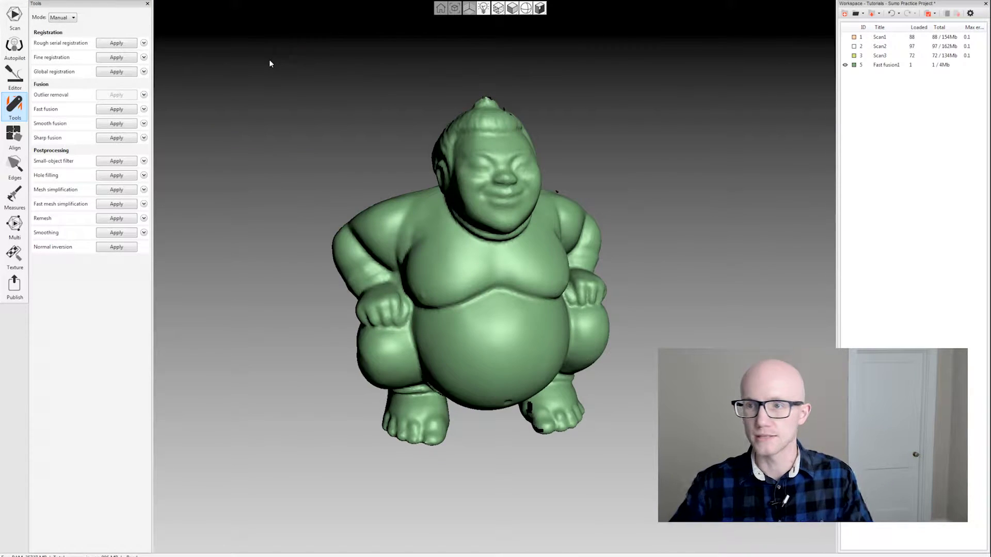
{"action": "scroll", "coordinate": [546, 274], "scroll_direction": "down", "scroll_amount": 3}
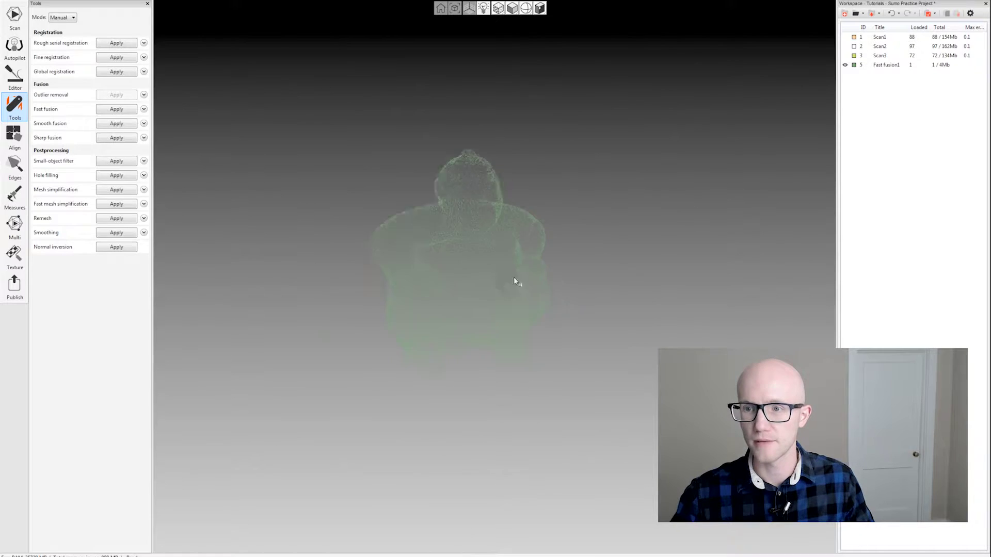
Orbit the finished fast-fusion mesh to inspect its back and front, then hide it
{"action": "middle_click_drag", "start_coordinate": [513, 276], "coordinate": [447, 270]}
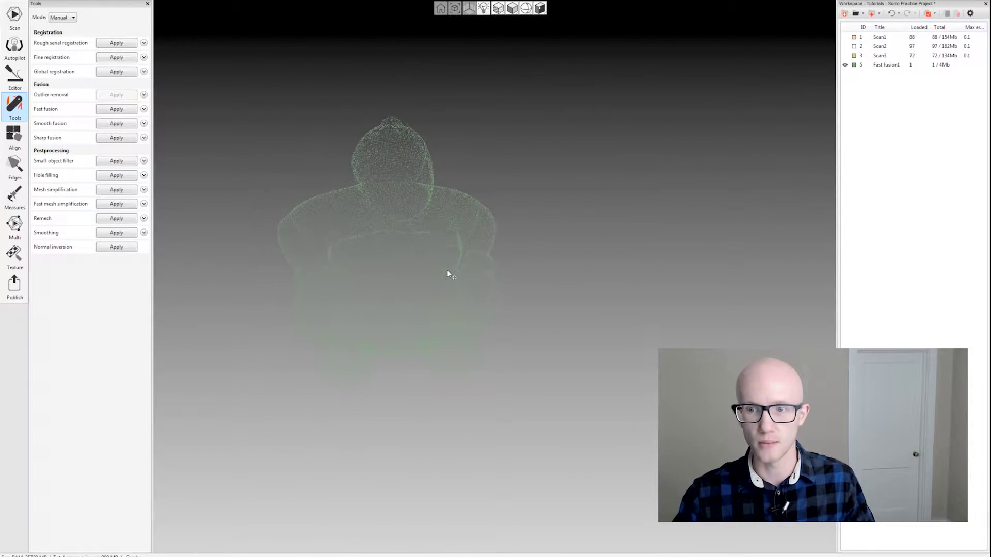
{"action": "mouse_move", "coordinate": [495, 319]}
{"action": "left_mouse_down"}
{"action": "mouse_move", "coordinate": [386, 311]}
{"action": "mouse_move", "coordinate": [430, 303]}
{"action": "left_mouse_up"}
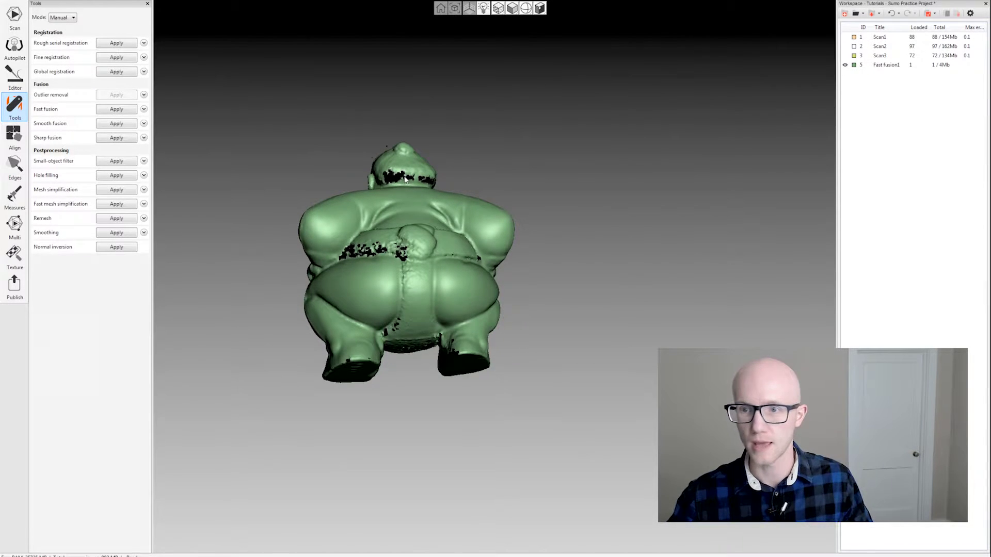
{"action": "left_click_drag", "start_coordinate": [408, 179], "coordinate": [415, 143]}
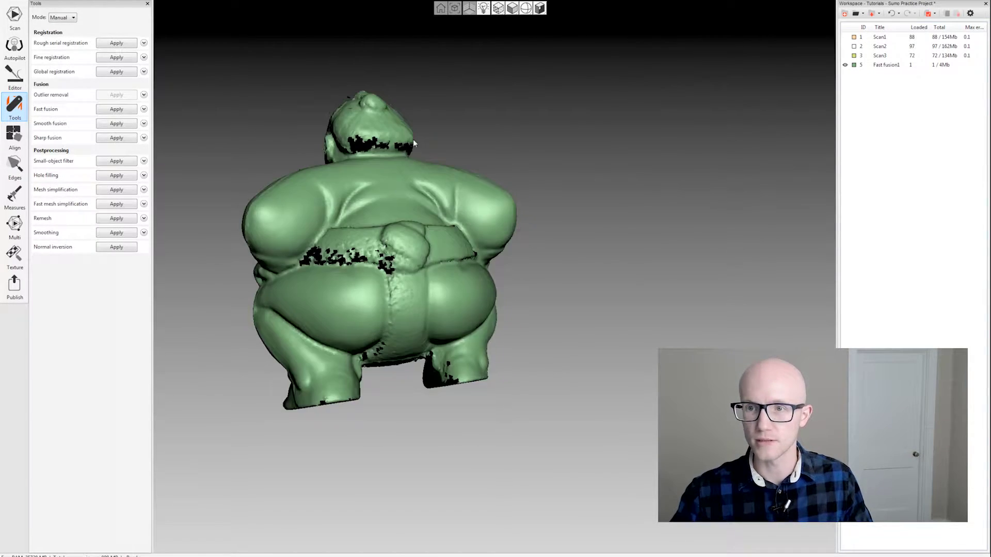
{"action": "left_click_drag", "start_coordinate": [369, 170], "coordinate": [376, 157]}
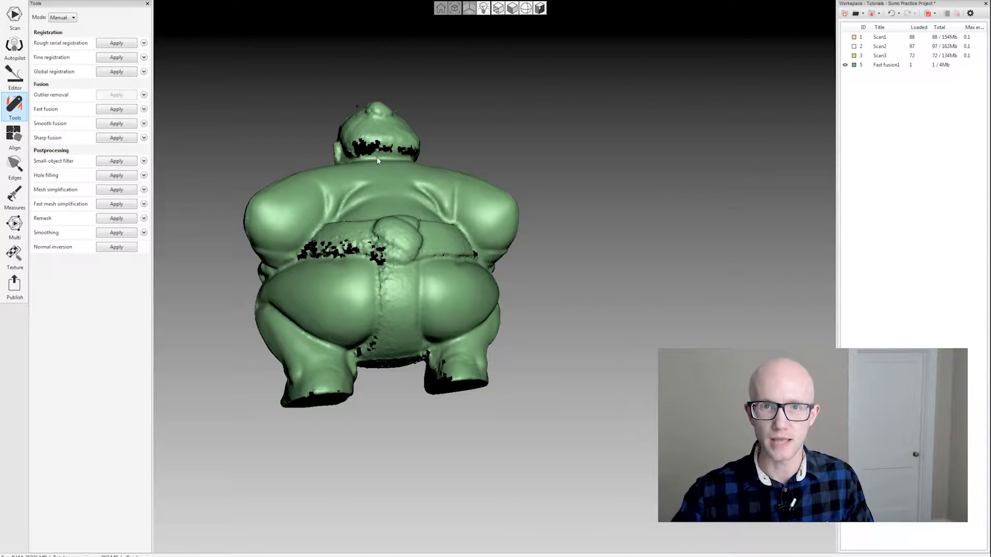
{"action": "left_click_drag", "start_coordinate": [377, 157], "coordinate": [387, 166]}
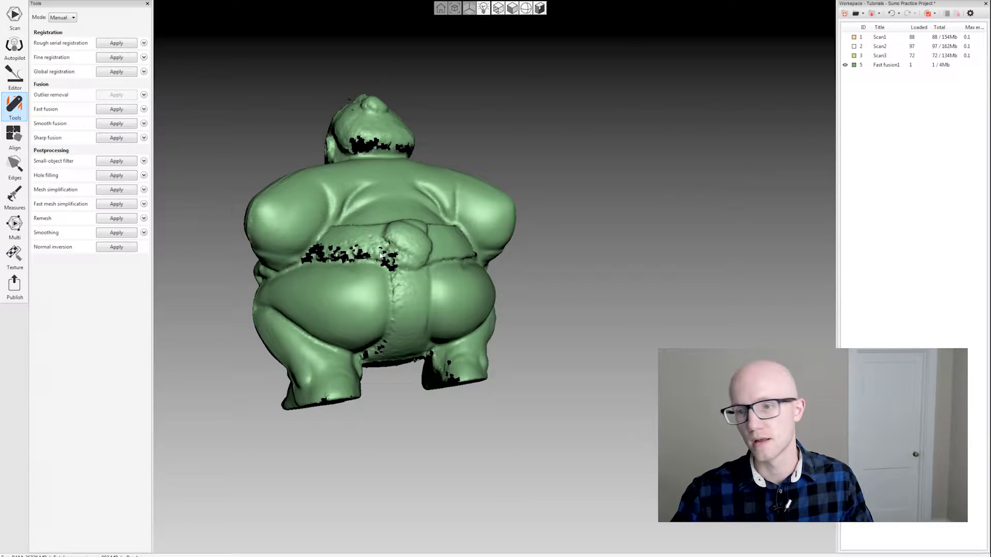
{"action": "left_click_drag", "start_coordinate": [376, 255], "coordinate": [391, 259]}
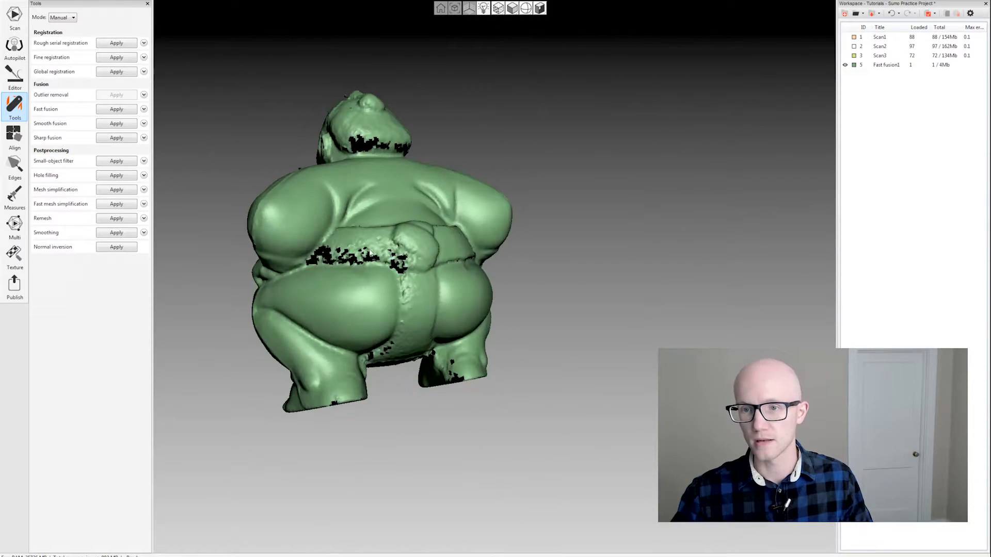
{"action": "left_click_drag", "start_coordinate": [416, 249], "coordinate": [360, 129]}
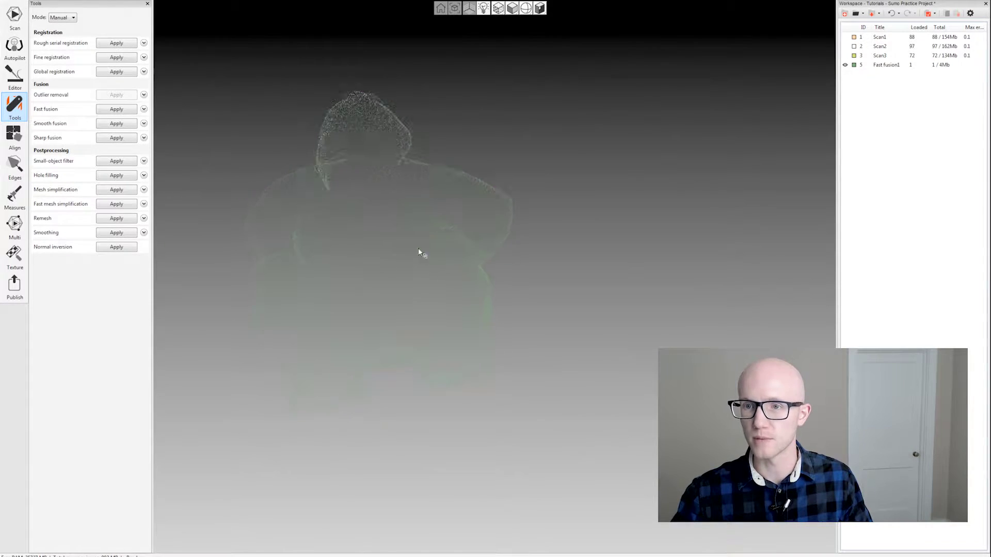
{"action": "left_click_drag", "start_coordinate": [342, 163], "coordinate": [408, 252]}
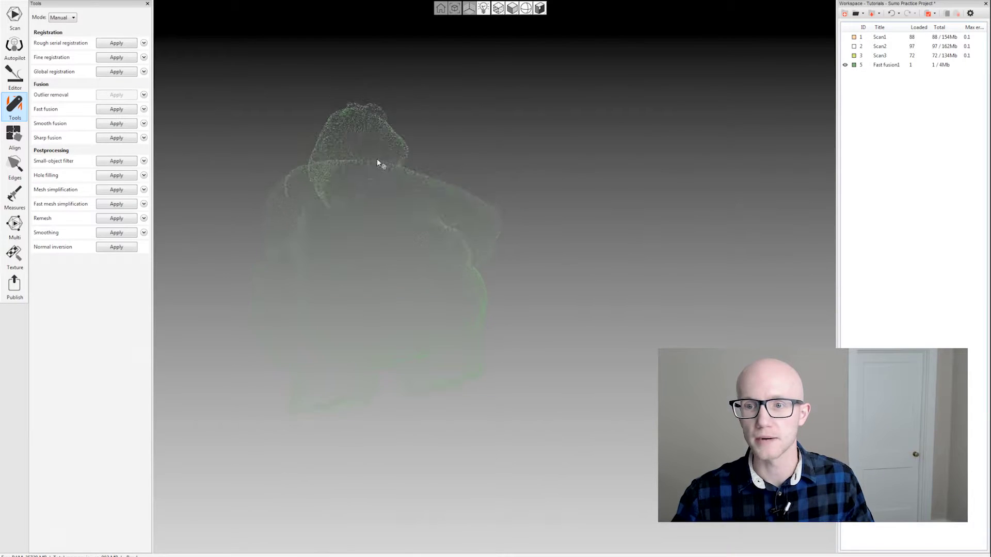
{"action": "left_click_drag", "start_coordinate": [369, 284], "coordinate": [366, 254]}
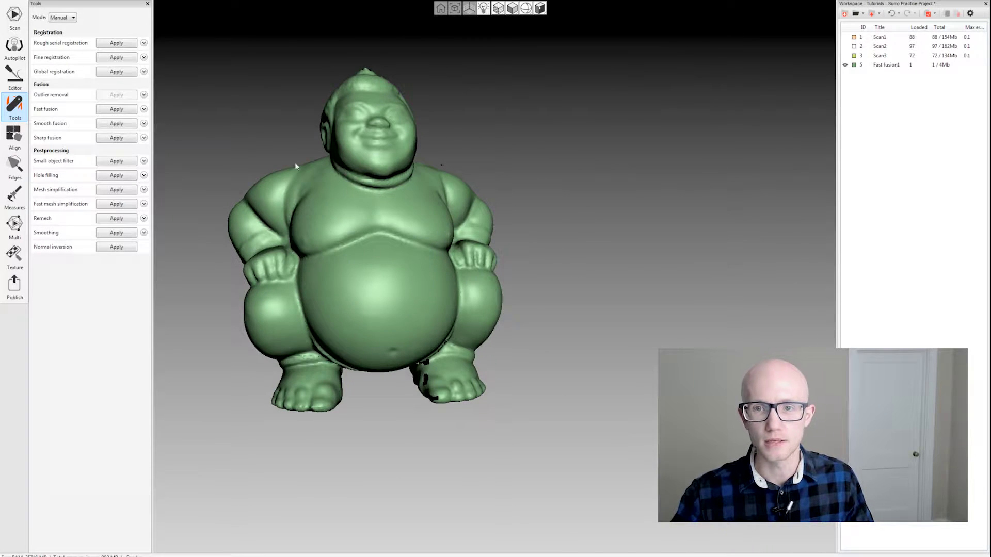
{"action": "left_click_drag", "start_coordinate": [296, 162], "coordinate": [320, 185]}
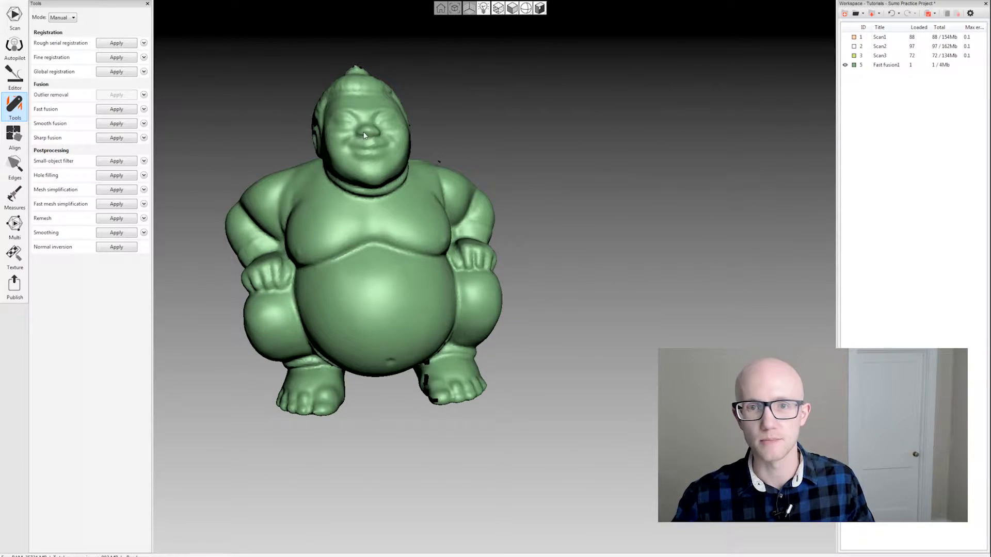
{"action": "left_click", "coordinate": [844, 64]}
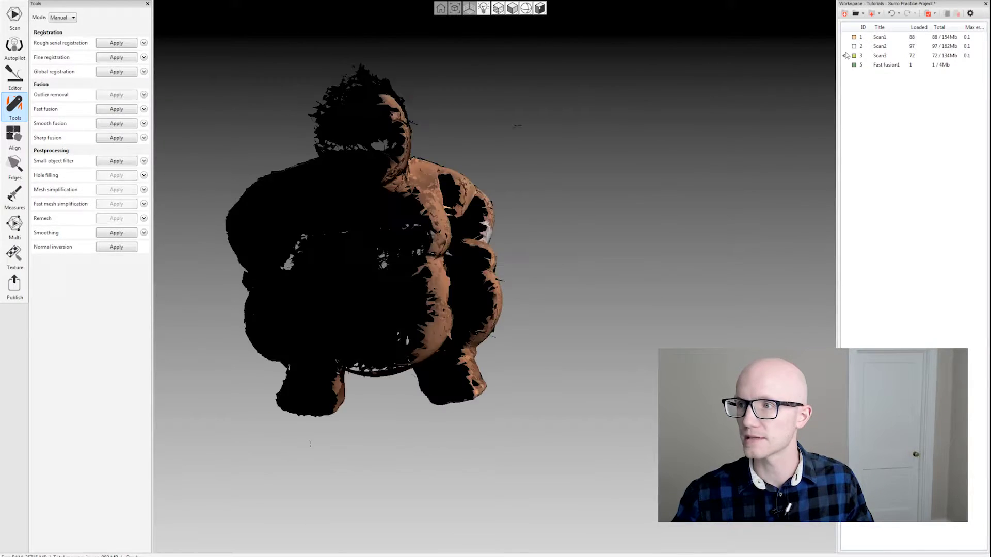
Show all three raw scans in the viewport
{"action": "left_click", "coordinate": [845, 46]}
{"action": "left_click", "coordinate": [844, 36]}
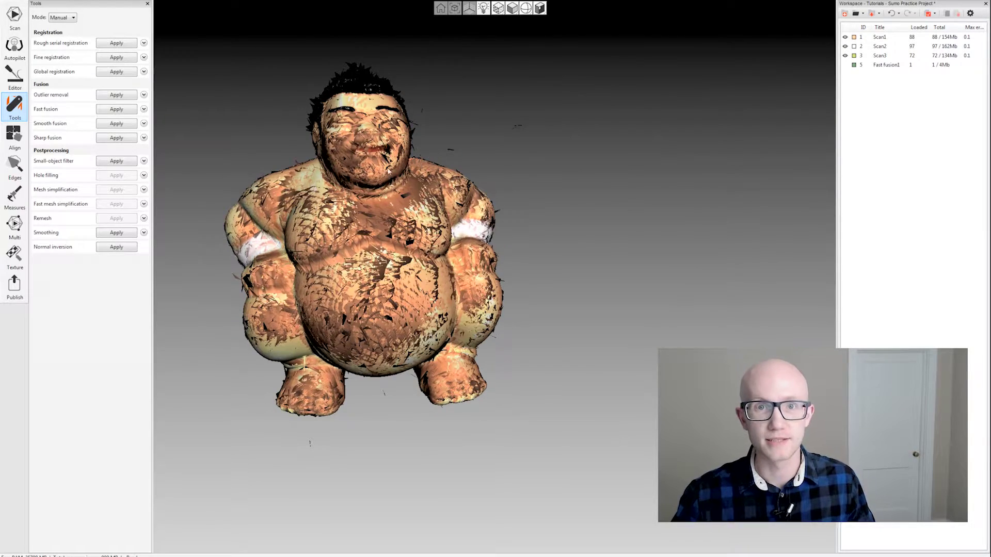
{"action": "left_click_drag", "start_coordinate": [541, 135], "coordinate": [557, 140]}
Select Scan1–3 and expand the Smooth fusion settings
{"action": "left_click", "coordinate": [887, 38]}
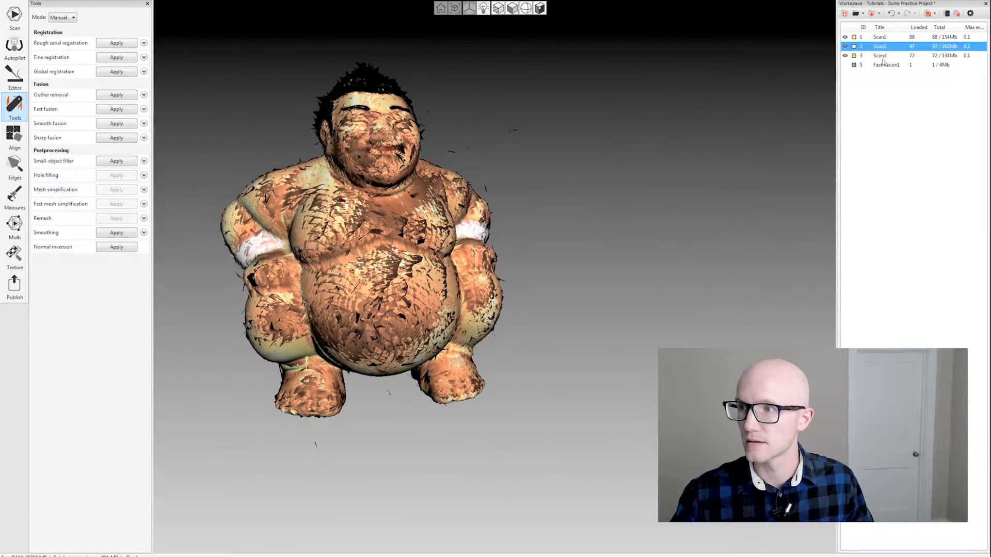
{"action": "left_click", "coordinate": [884, 56], "text": "shift"}
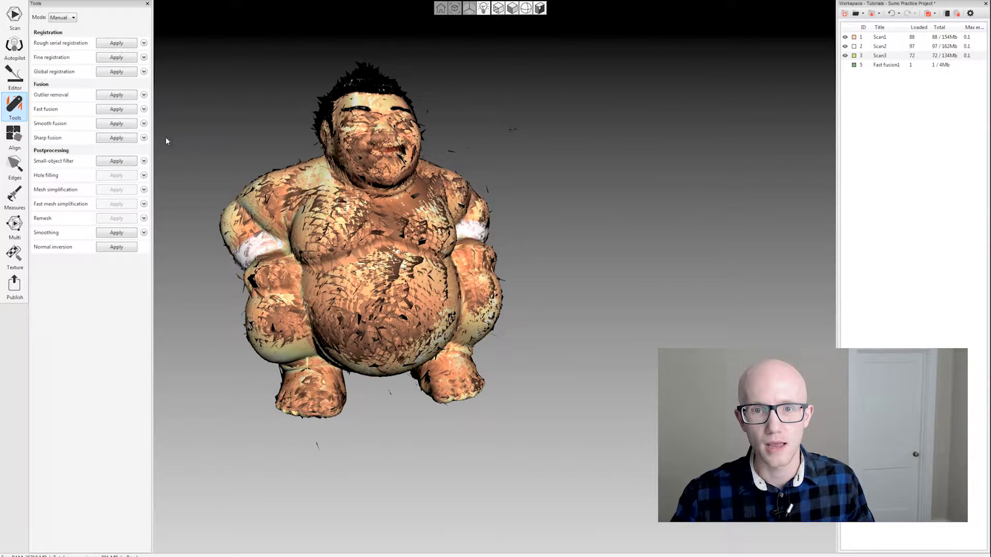
{"action": "left_click", "coordinate": [145, 124]}
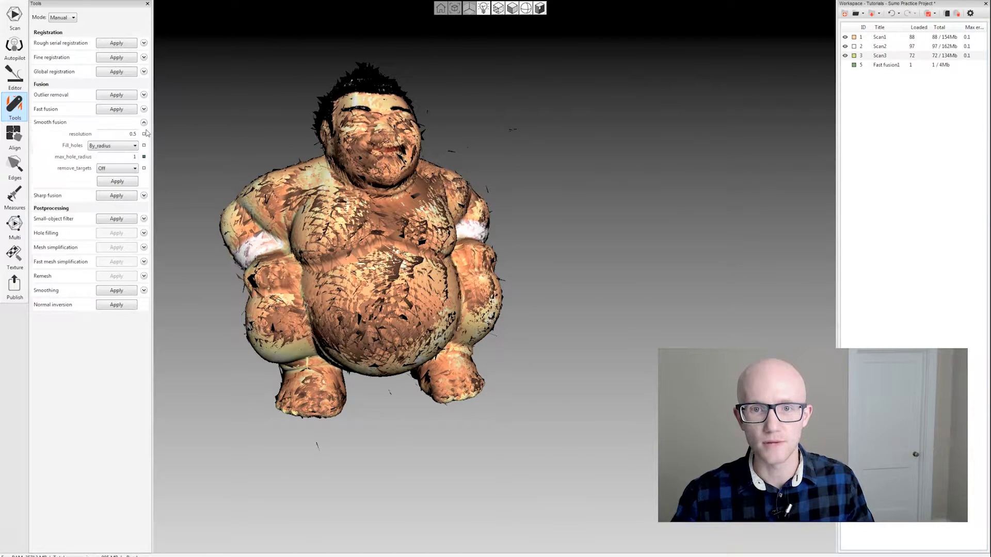
Run smooth fusion at resolution 0.5 with hole filling set to By radius
{"action": "left_click", "coordinate": [116, 147]}
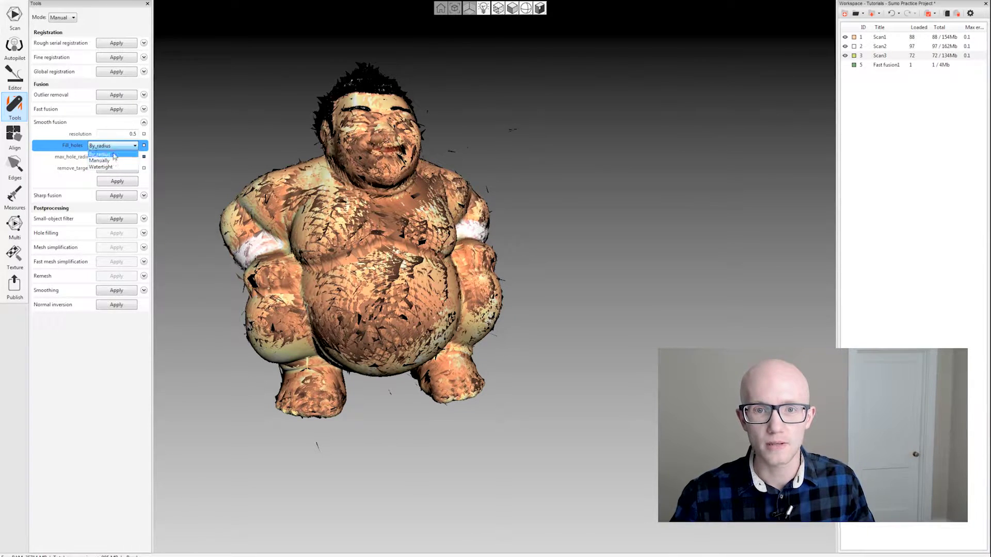
{"action": "left_click", "coordinate": [113, 160]}
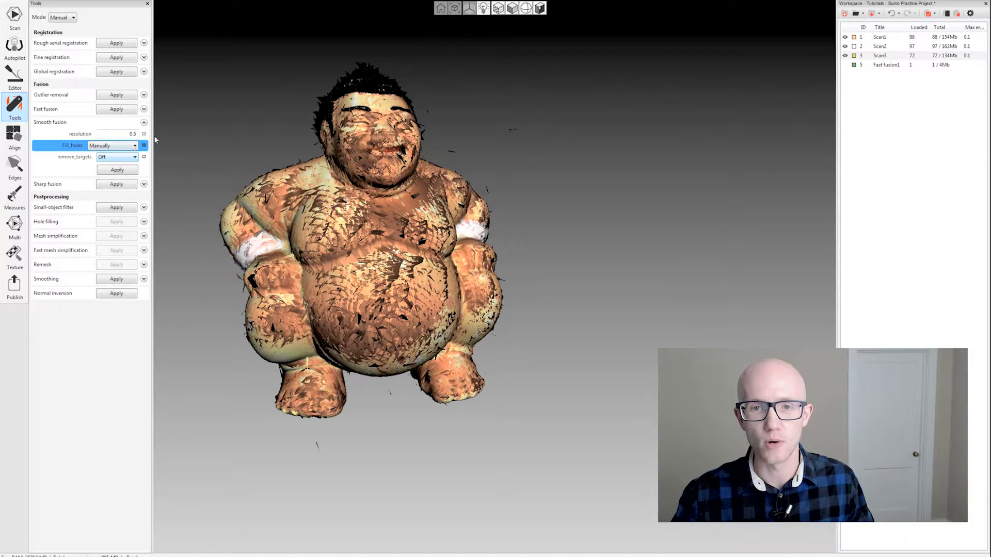
{"action": "left_click", "coordinate": [117, 146]}
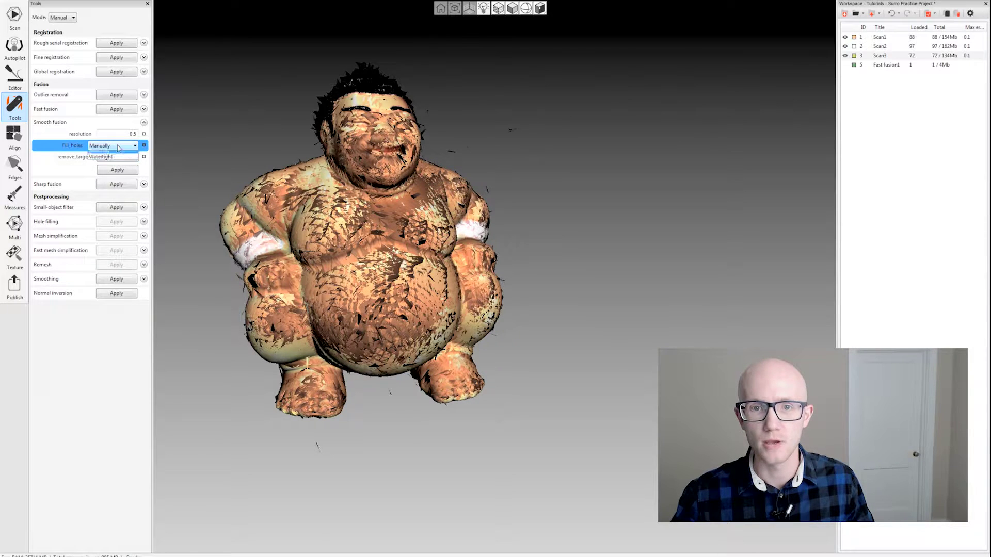
{"action": "left_click", "coordinate": [113, 155]}
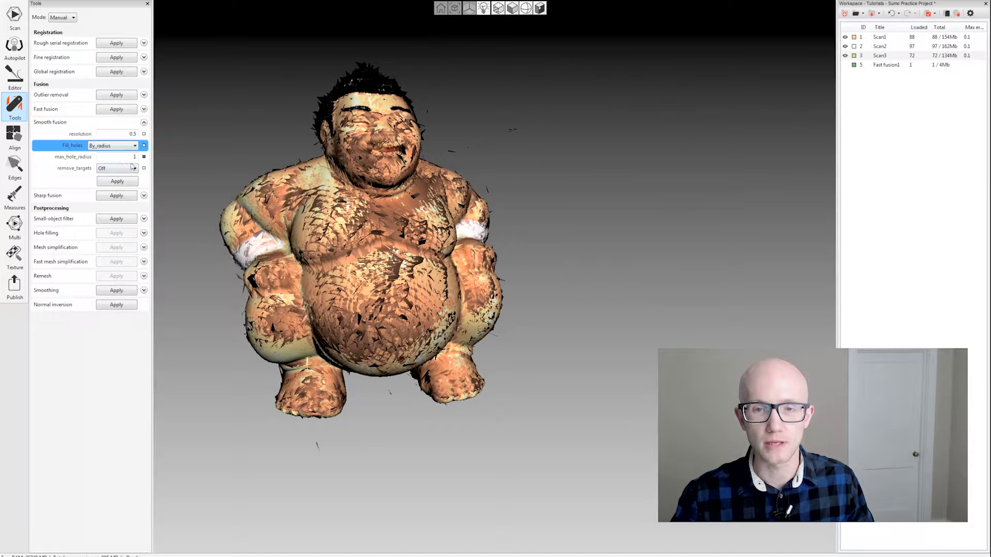
{"action": "left_click", "coordinate": [117, 181]}
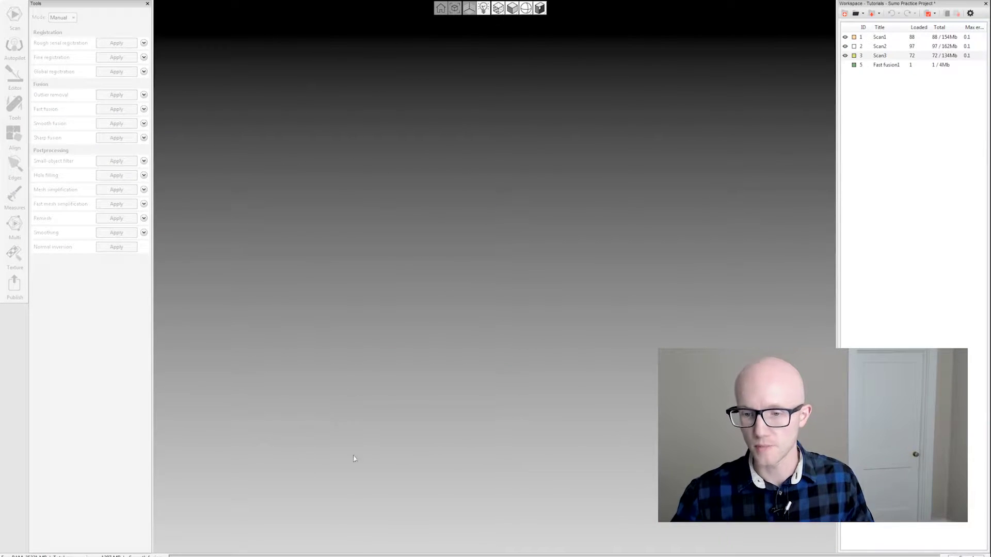
Reposition the Smooth fusion progress dialog while the fusion runs
{"action": "left_click_drag", "start_coordinate": [242, 64], "coordinate": [239, 53]}
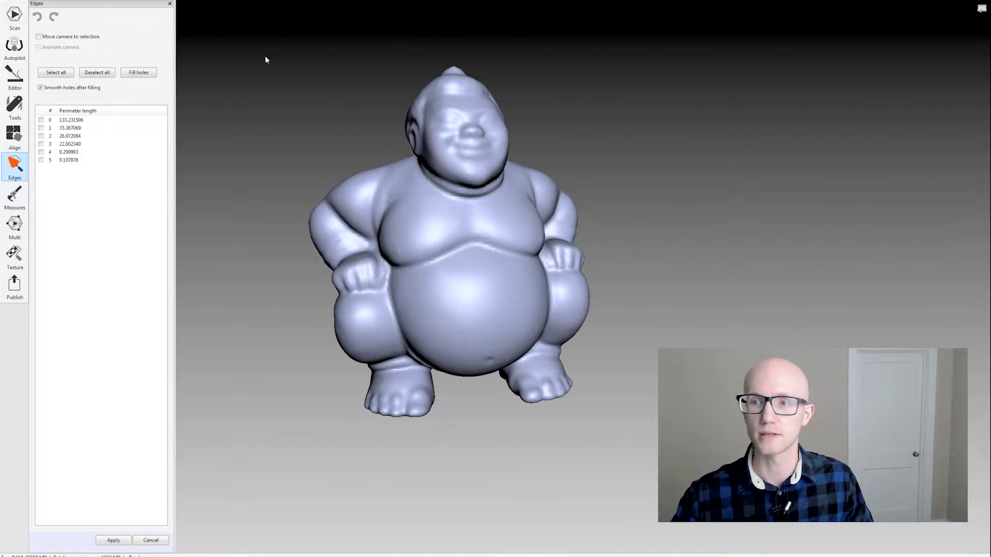
Orbit the figurine to face its back and select the hole on its right side
{"action": "left_click_drag", "start_coordinate": [298, 167], "coordinate": [564, 256]}
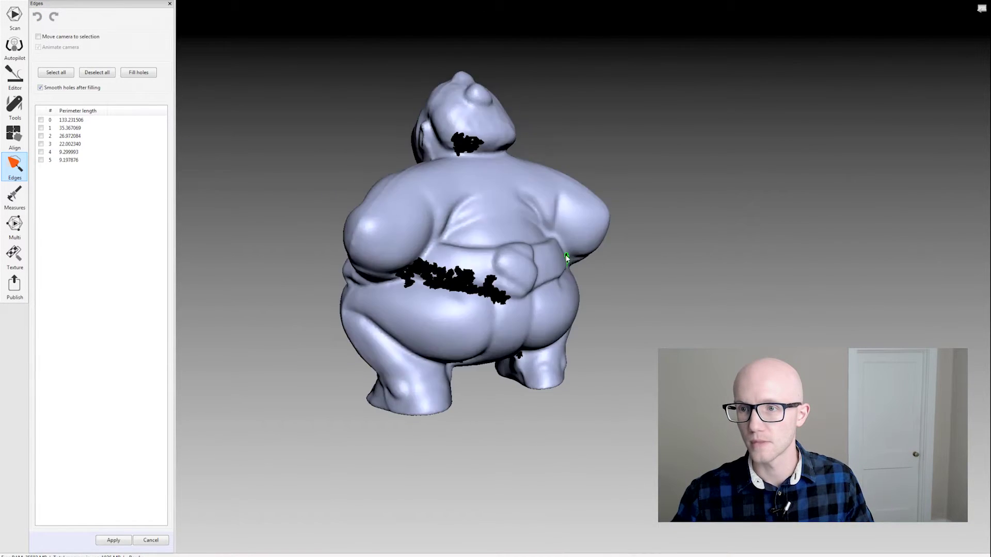
{"action": "left_click_drag", "start_coordinate": [564, 256], "coordinate": [641, 246]}
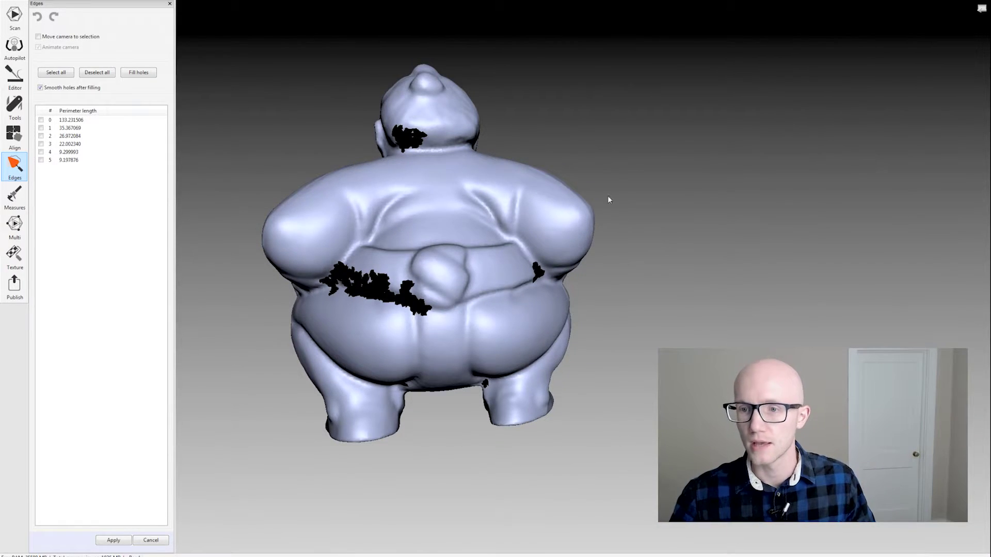
{"action": "left_click_drag", "start_coordinate": [643, 246], "coordinate": [632, 175]}
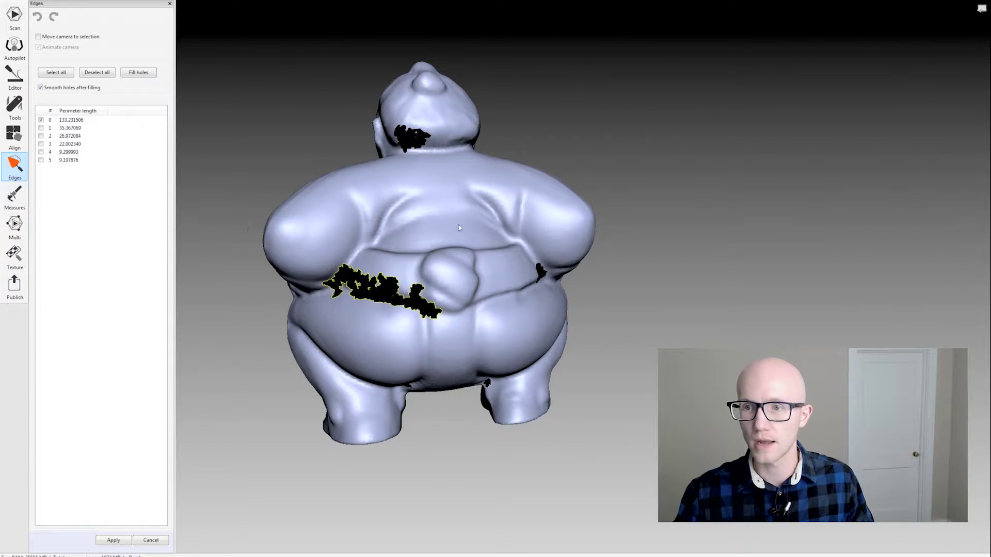
{"action": "left_click_drag", "start_coordinate": [663, 317], "coordinate": [551, 270]}
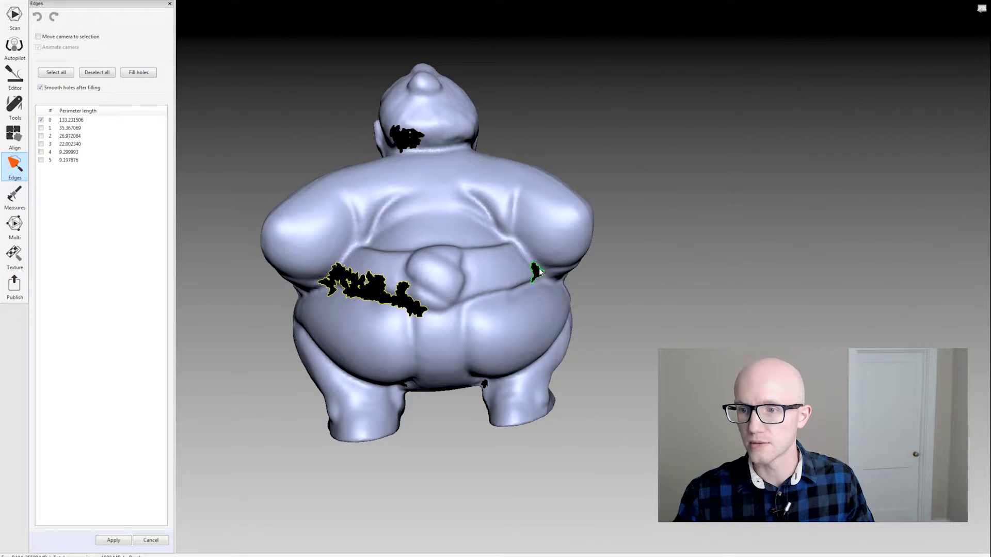
{"action": "left_click", "coordinate": [536, 271]}
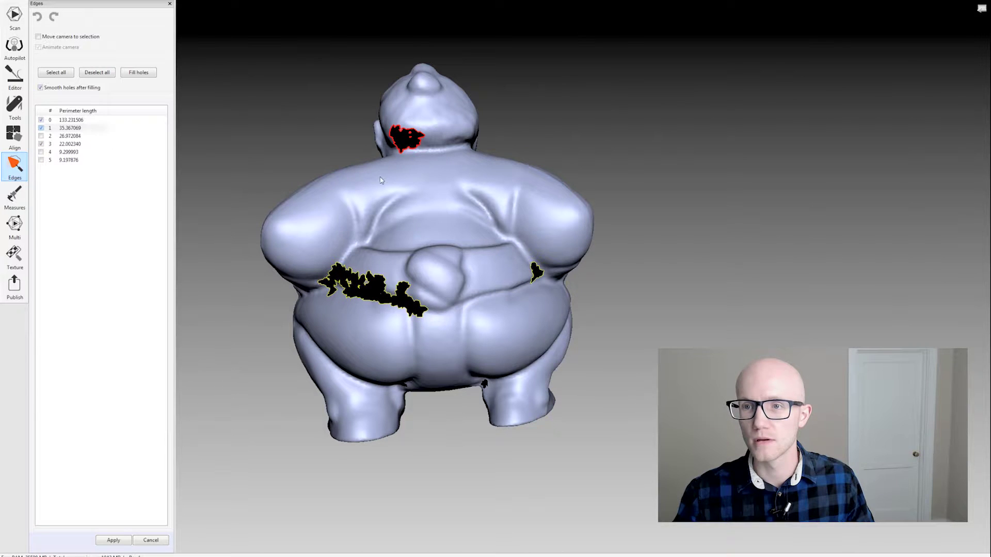
Deselect the large waist hole, then try Select all and Deselect all
{"action": "left_click", "coordinate": [41, 121]}
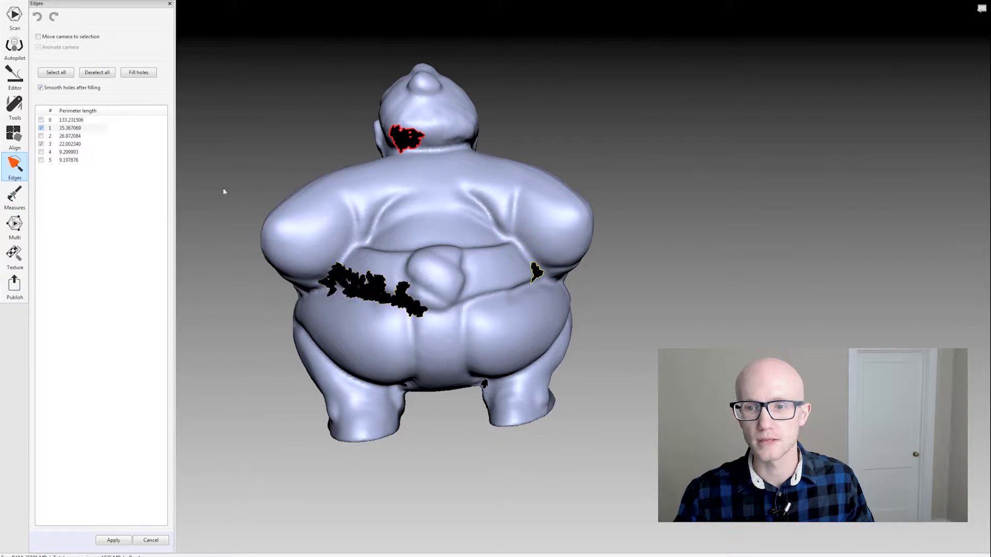
{"action": "left_click_drag", "start_coordinate": [632, 161], "coordinate": [657, 162]}
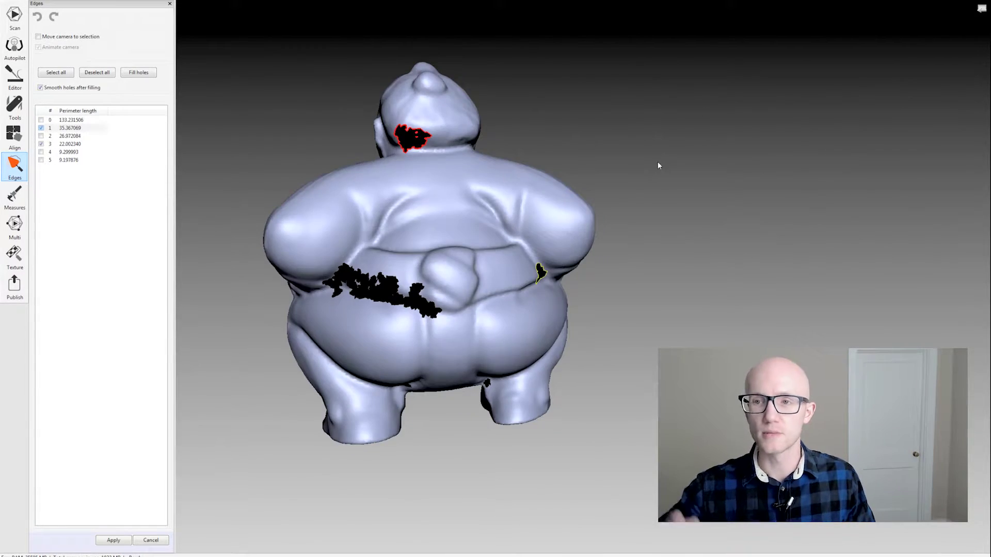
{"action": "mouse_move", "coordinate": [618, 132]}
{"action": "left_mouse_down"}
{"action": "mouse_move", "coordinate": [545, 108]}
{"action": "mouse_move", "coordinate": [568, 123]}
{"action": "left_mouse_up"}
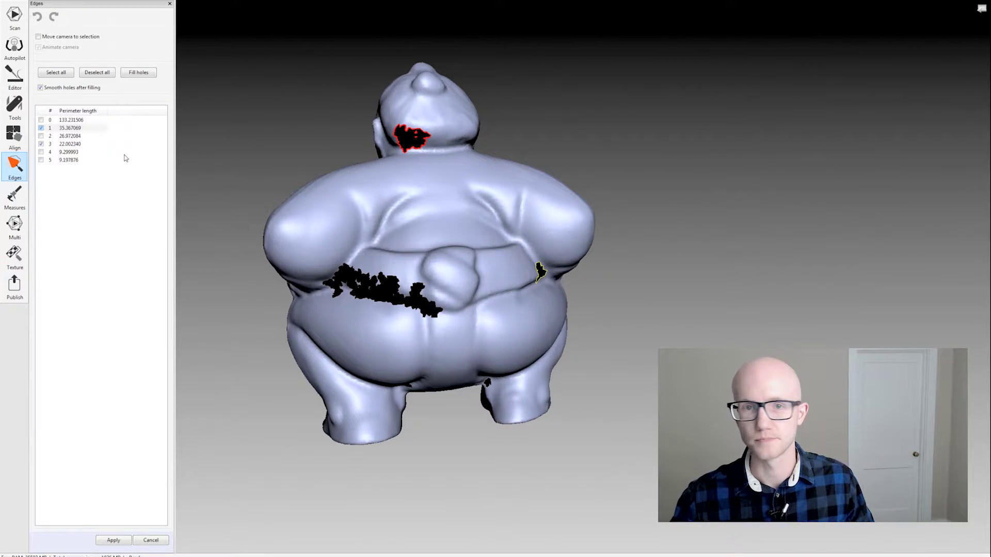
{"action": "left_click", "coordinate": [57, 72]}
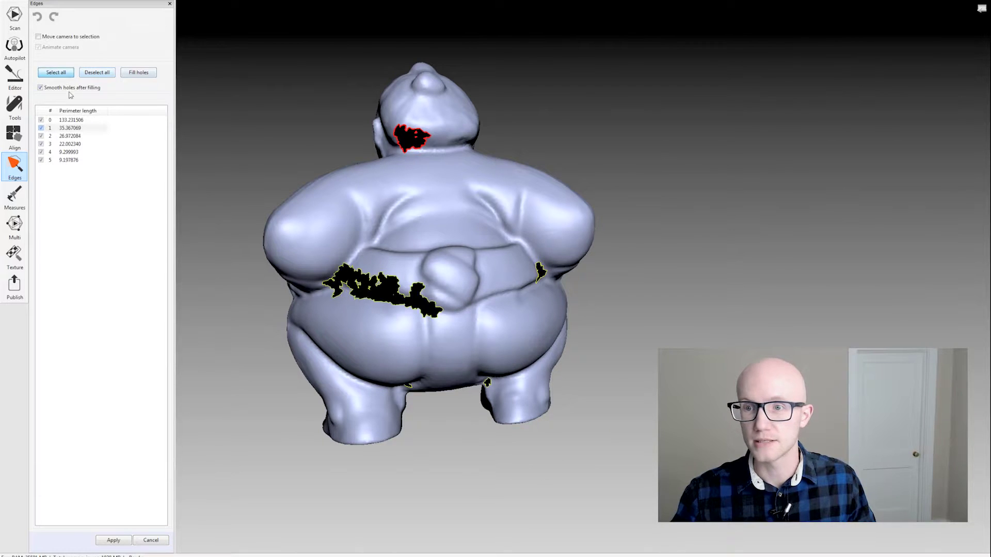
{"action": "left_click", "coordinate": [95, 73]}
Fill the back-of-head, right-side and under-belly holes and commit the result
{"action": "left_click", "coordinate": [421, 135]}
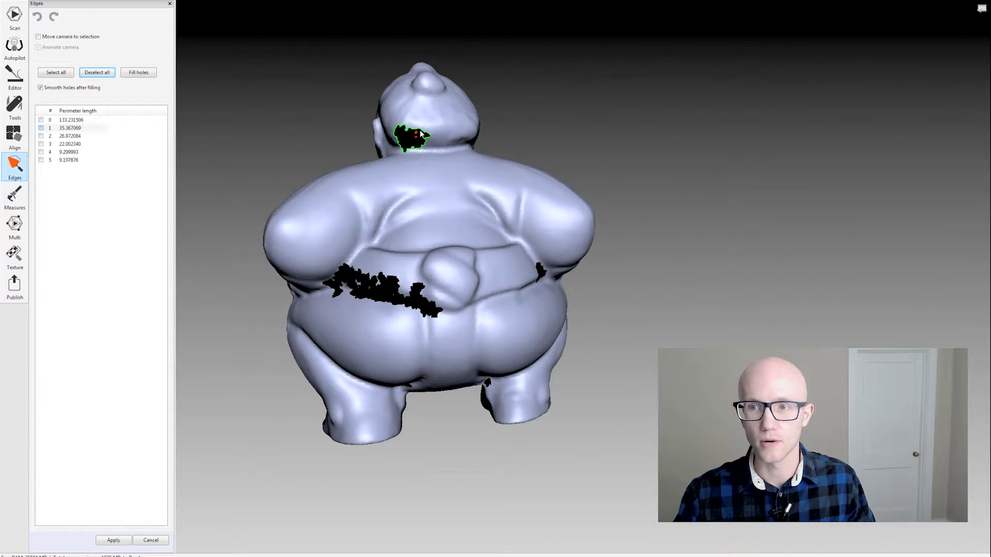
{"action": "left_click", "coordinate": [542, 274]}
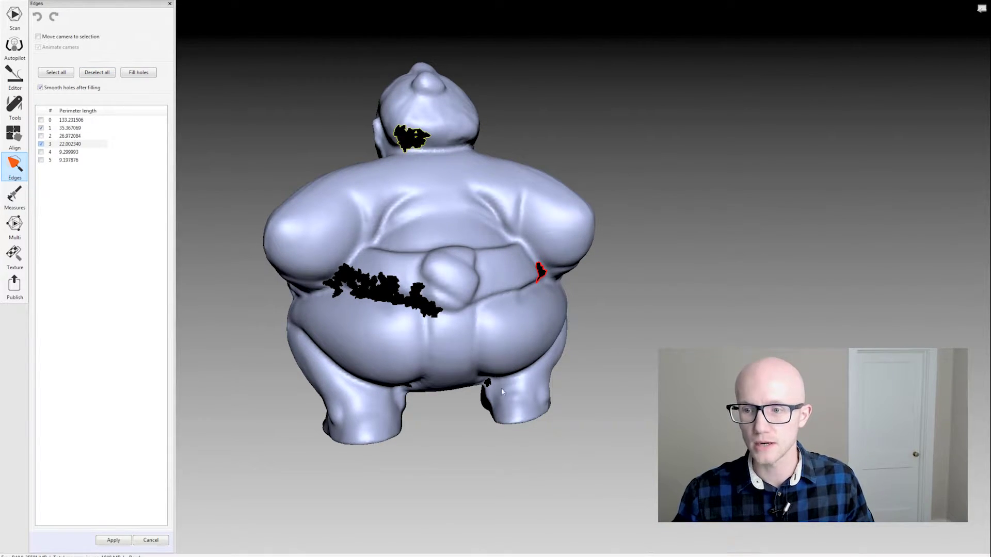
{"action": "left_click", "coordinate": [488, 385]}
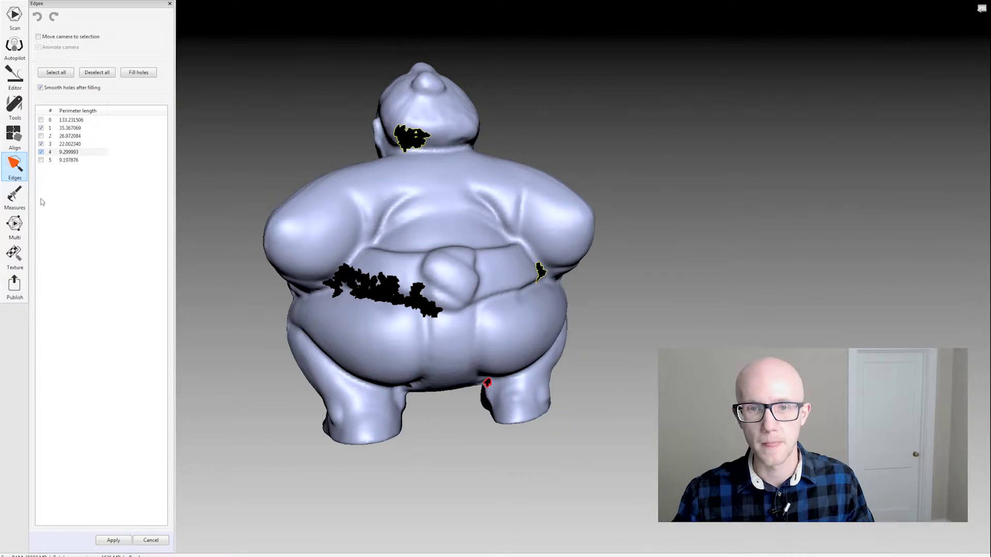
{"action": "left_click", "coordinate": [138, 73]}
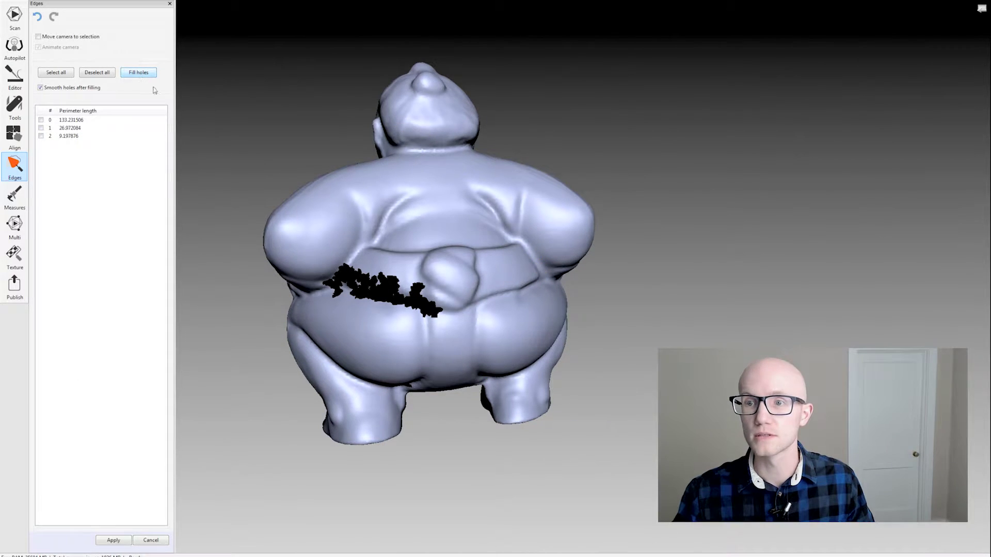
{"action": "left_click_drag", "start_coordinate": [633, 268], "coordinate": [531, 246]}
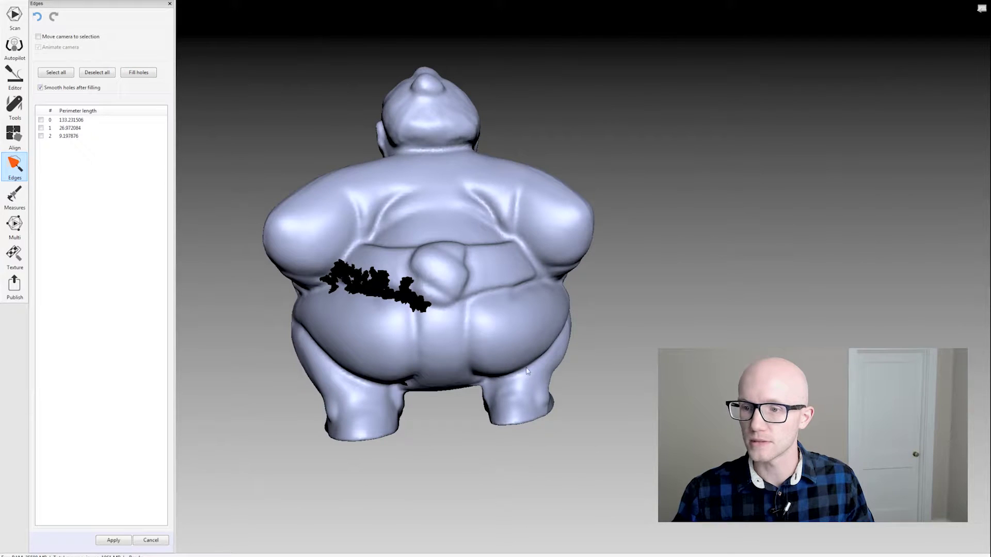
{"action": "left_click_drag", "start_coordinate": [344, 139], "coordinate": [303, 186]}
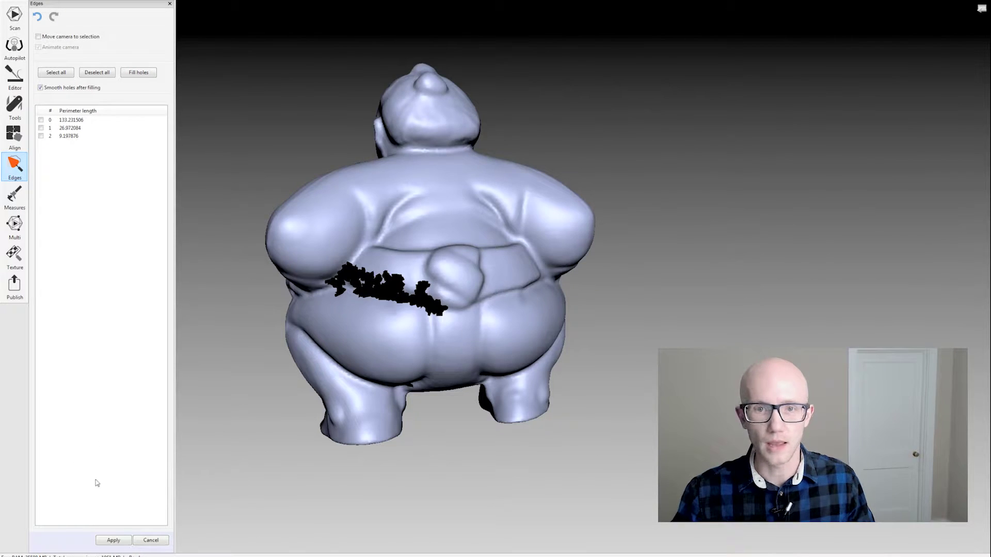
{"action": "left_click", "coordinate": [112, 540]}
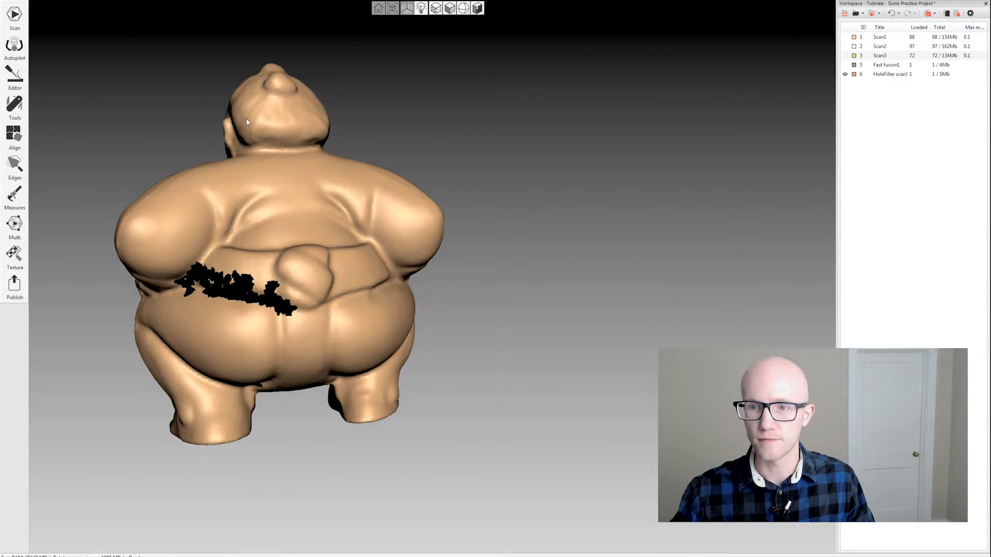
Inspect HoleFiller scan1 from front, side and three-quarter views, then open Tools
{"action": "left_click_drag", "start_coordinate": [379, 412], "coordinate": [377, 369]}
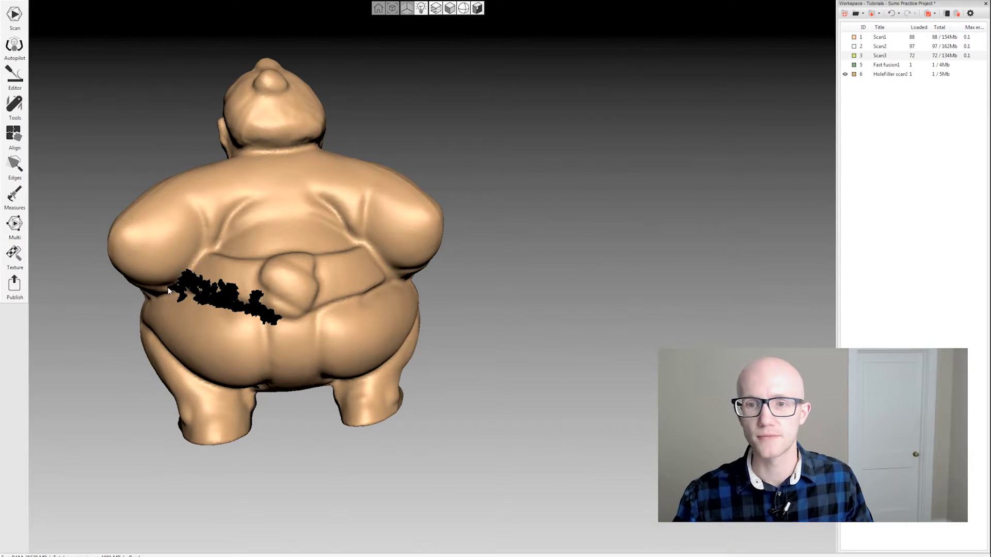
{"action": "mouse_move", "coordinate": [199, 262]}
{"action": "left_mouse_down"}
{"action": "mouse_move", "coordinate": [360, 224]}
{"action": "mouse_move", "coordinate": [333, 303]}
{"action": "mouse_move", "coordinate": [347, 140]}
{"action": "left_mouse_up"}
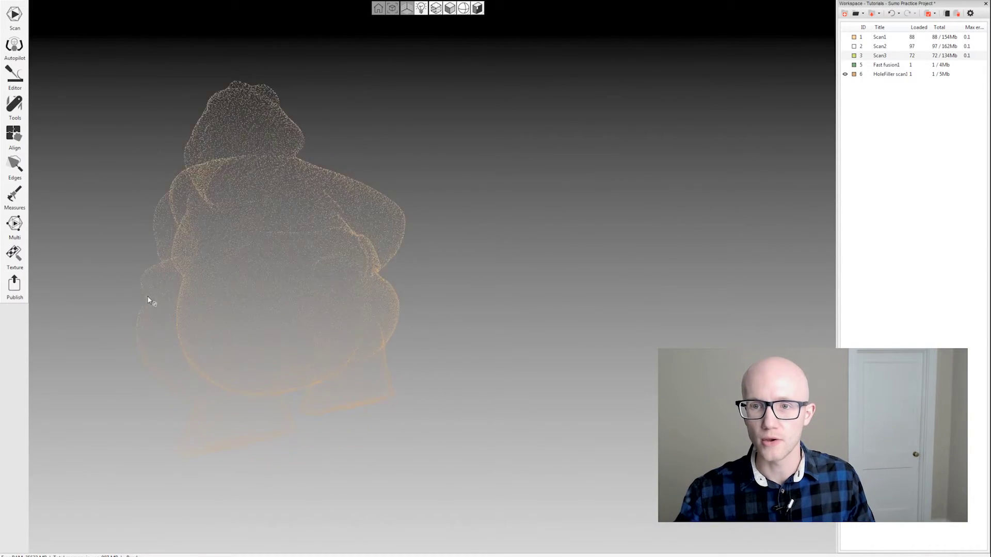
{"action": "mouse_move", "coordinate": [292, 312]}
{"action": "left_mouse_down"}
{"action": "mouse_move", "coordinate": [364, 294]}
{"action": "mouse_move", "coordinate": [317, 149]}
{"action": "left_mouse_up"}
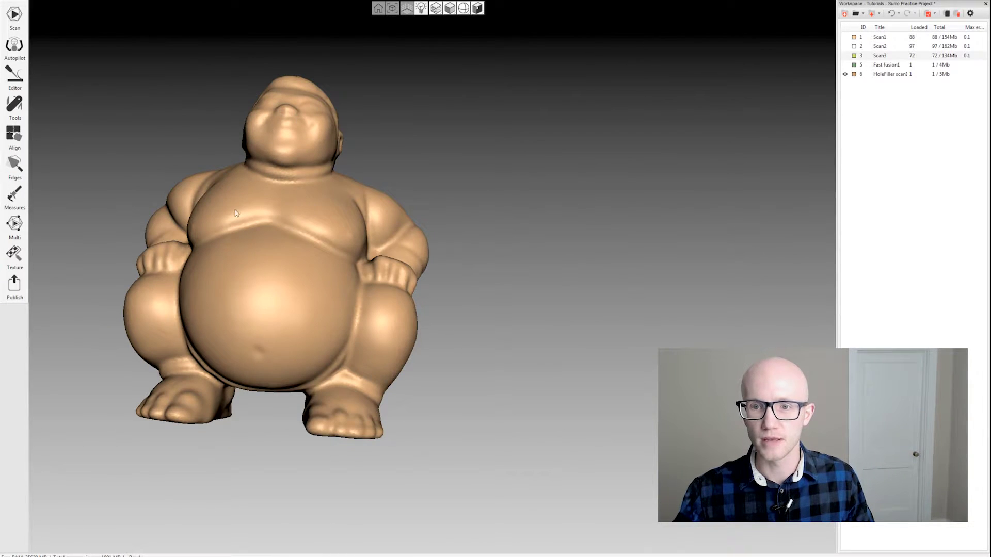
{"action": "left_click_drag", "start_coordinate": [246, 350], "coordinate": [337, 189]}
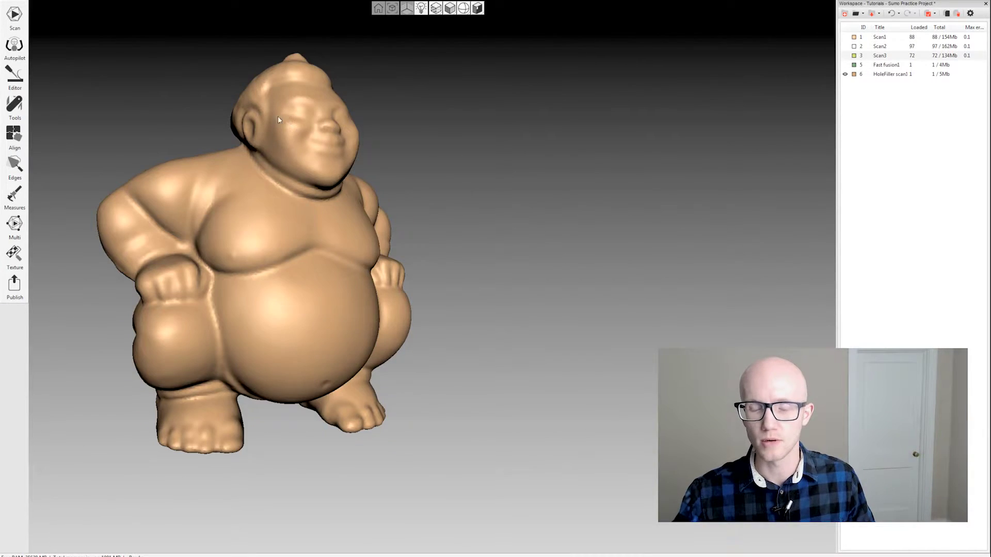
{"action": "left_click_drag", "start_coordinate": [236, 281], "coordinate": [428, 158]}
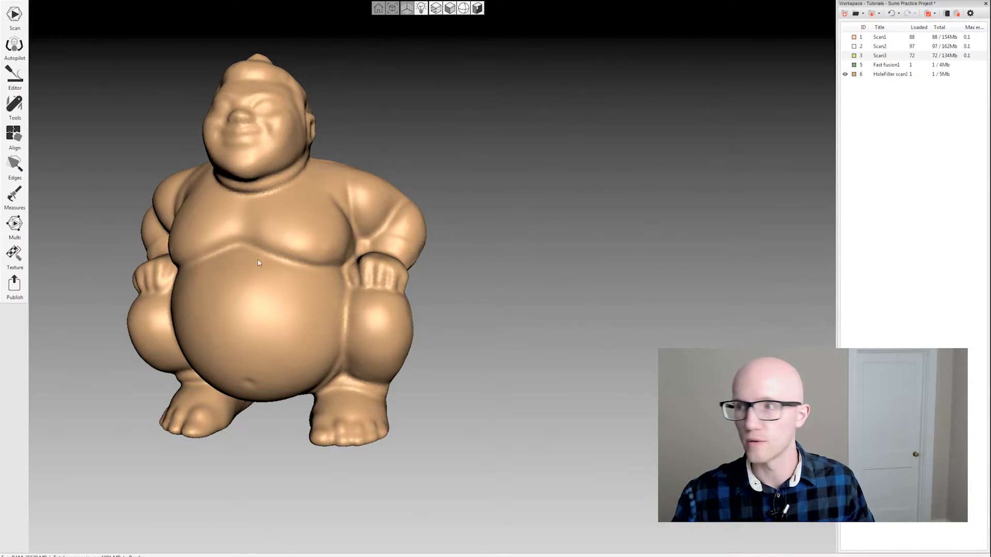
{"action": "left_click_drag", "start_coordinate": [397, 275], "coordinate": [318, 271]}
{"action": "left_click", "coordinate": [14, 106]}
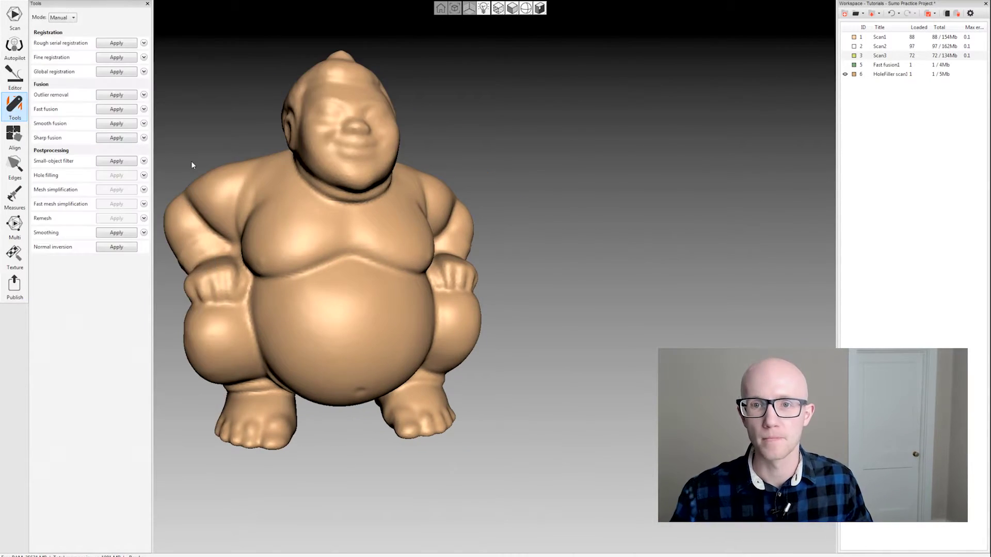
Rename HoleFiller scan1 to 'Smooth Fusion1'
{"action": "left_click", "coordinate": [888, 74]}
{"action": "right_click", "coordinate": [888, 76]}
{"action": "left_click", "coordinate": [901, 87]}
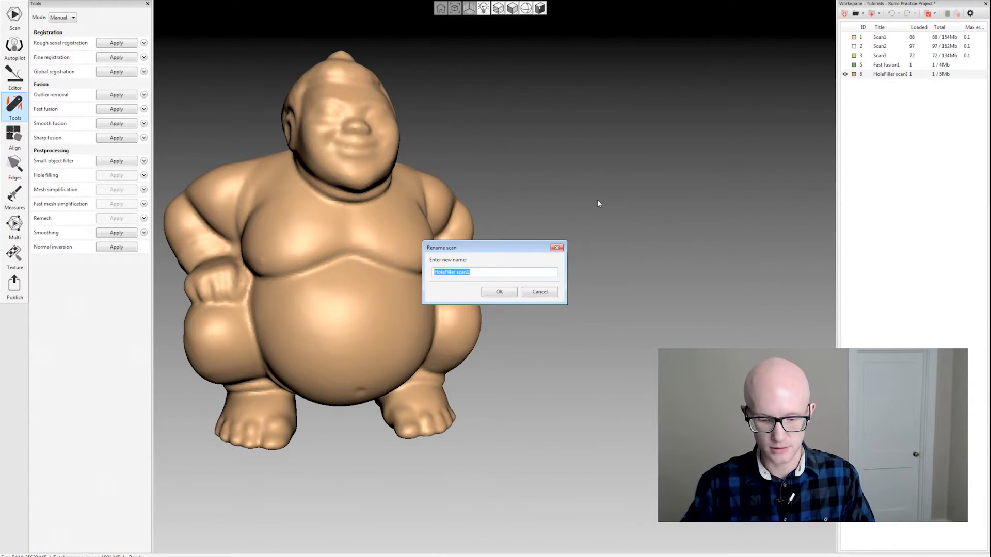
{"action": "type", "text": "Smooth Fusion1"}
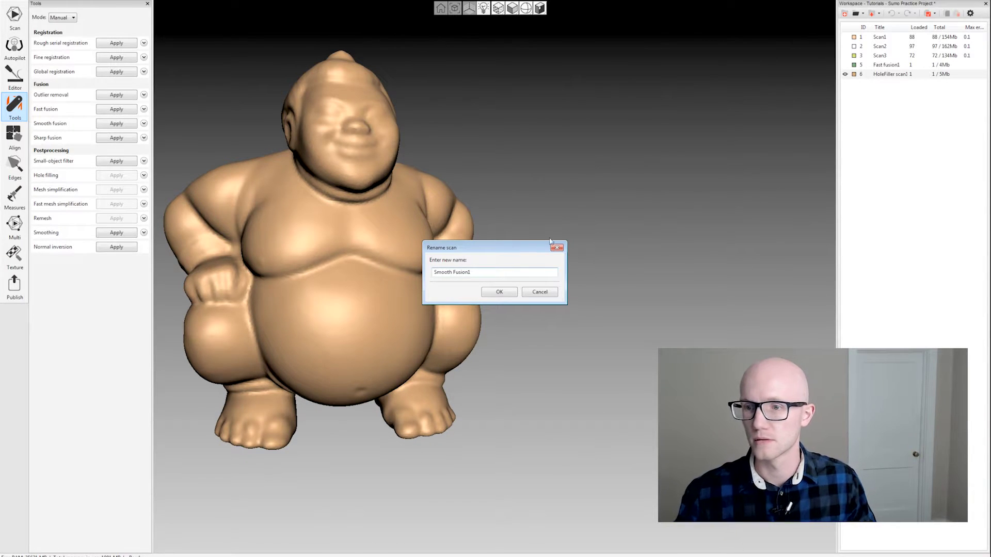
{"action": "left_click", "coordinate": [499, 292]}
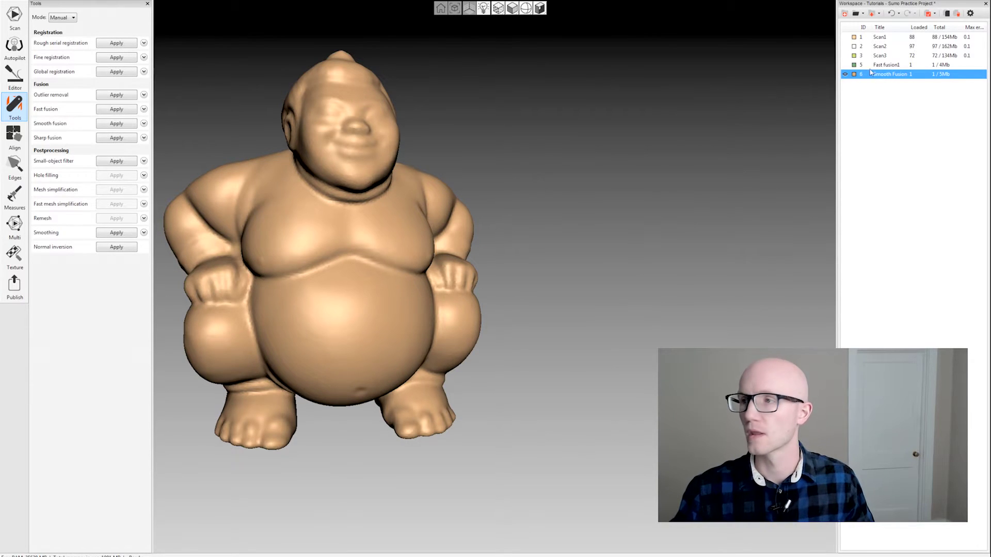
Hide Smooth Fusion1 and show the three raw scans
{"action": "left_click", "coordinate": [846, 74]}
{"action": "left_click", "coordinate": [845, 56]}
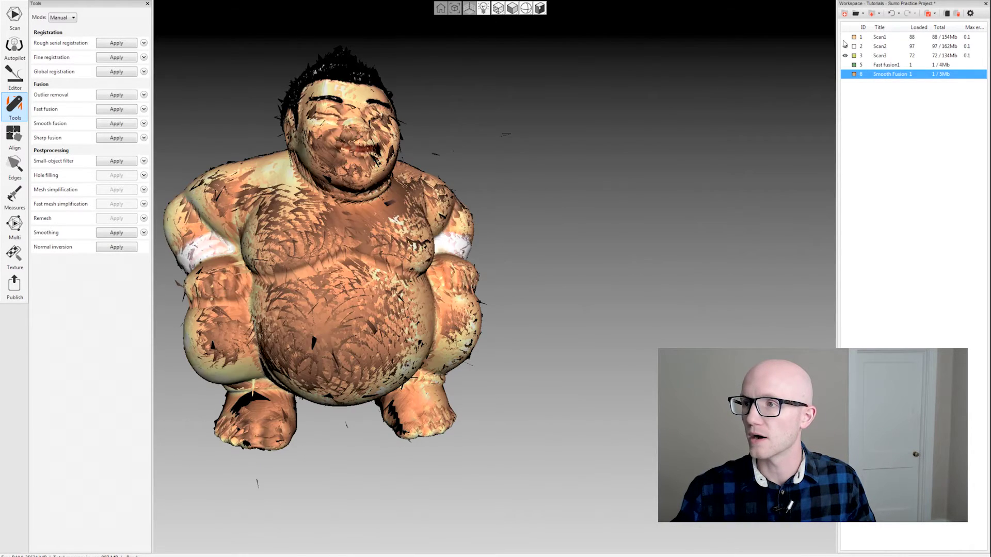
{"action": "left_click", "coordinate": [846, 37]}
{"action": "scroll", "coordinate": [507, 205], "scroll_direction": "down", "scroll_amount": 4}
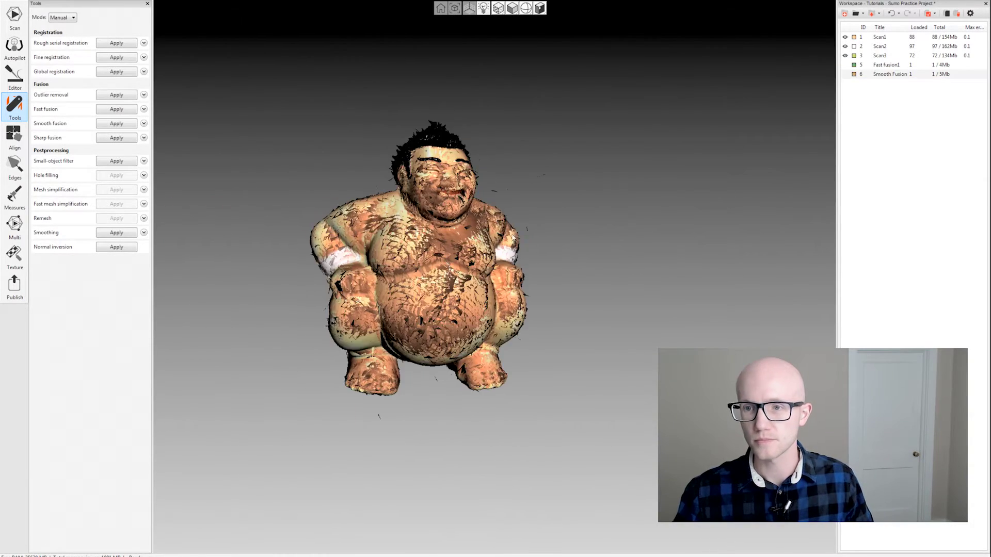
{"action": "left_click_drag", "start_coordinate": [492, 240], "coordinate": [436, 295]}
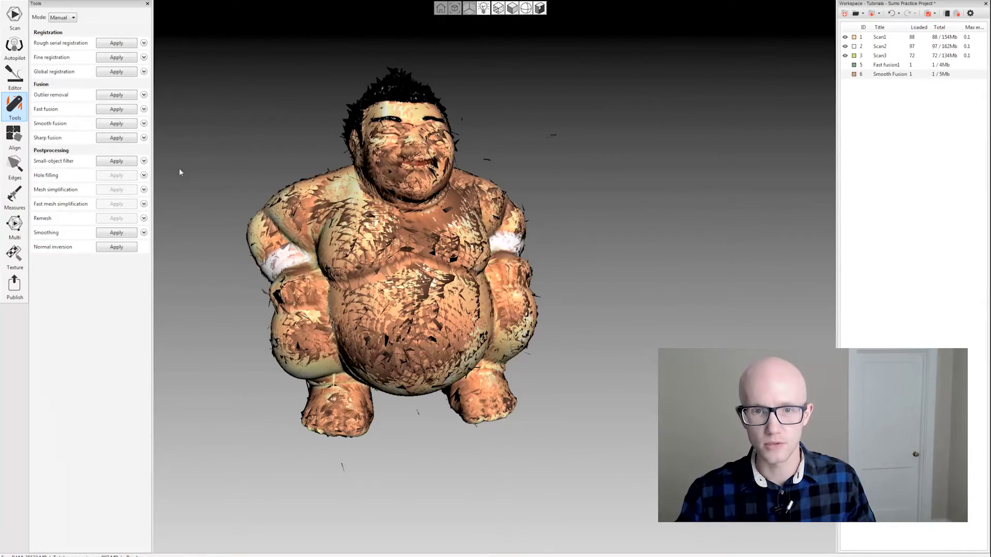
Start sharp fusion at resolution 0.5 with Watertight hole filling
{"action": "left_click", "coordinate": [145, 137]}
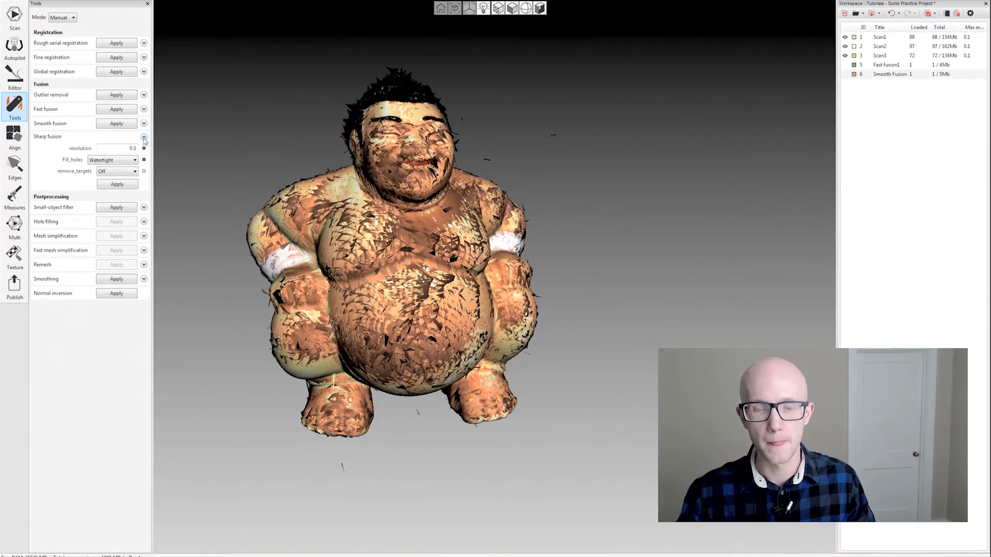
{"action": "left_click", "coordinate": [108, 147]}
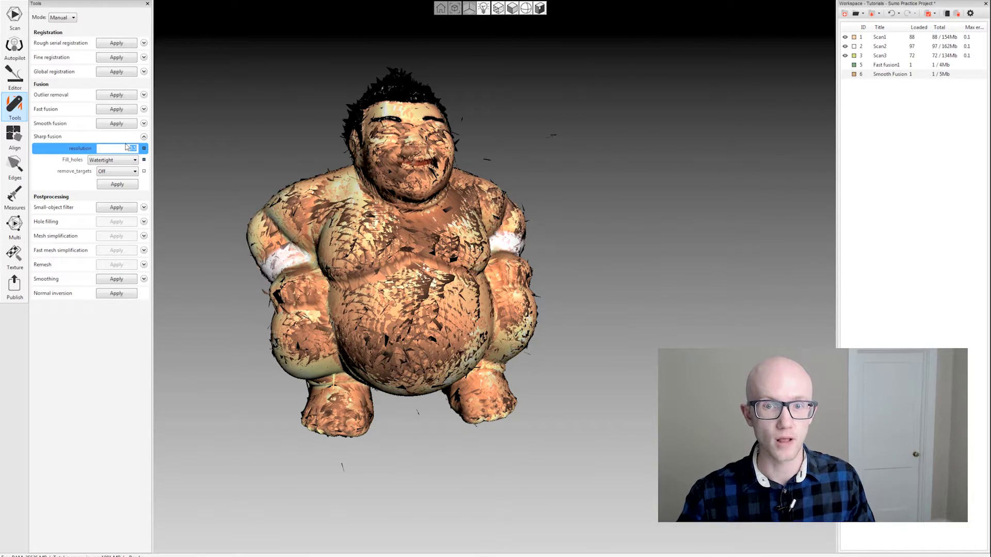
{"action": "type", "text": "0.5"}
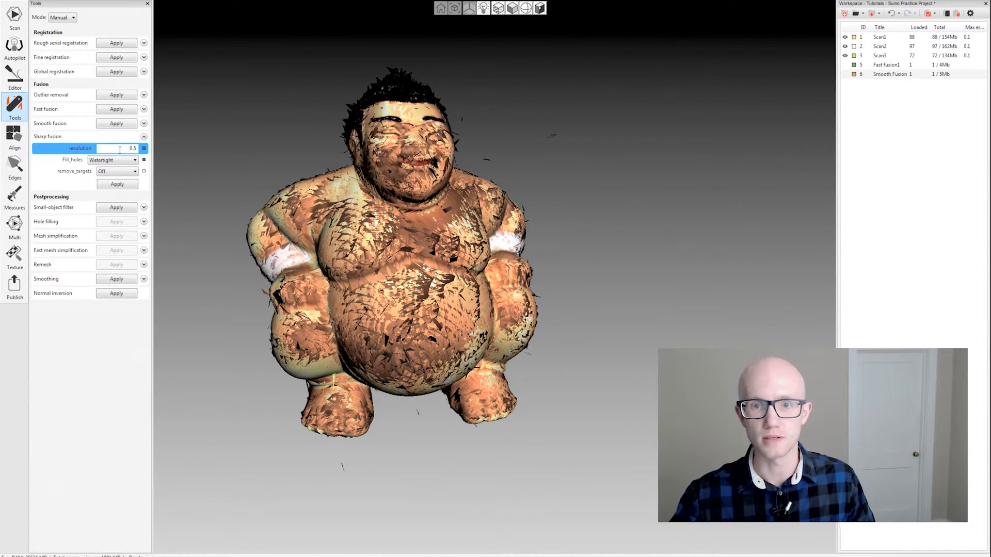
{"action": "left_click", "coordinate": [135, 159]}
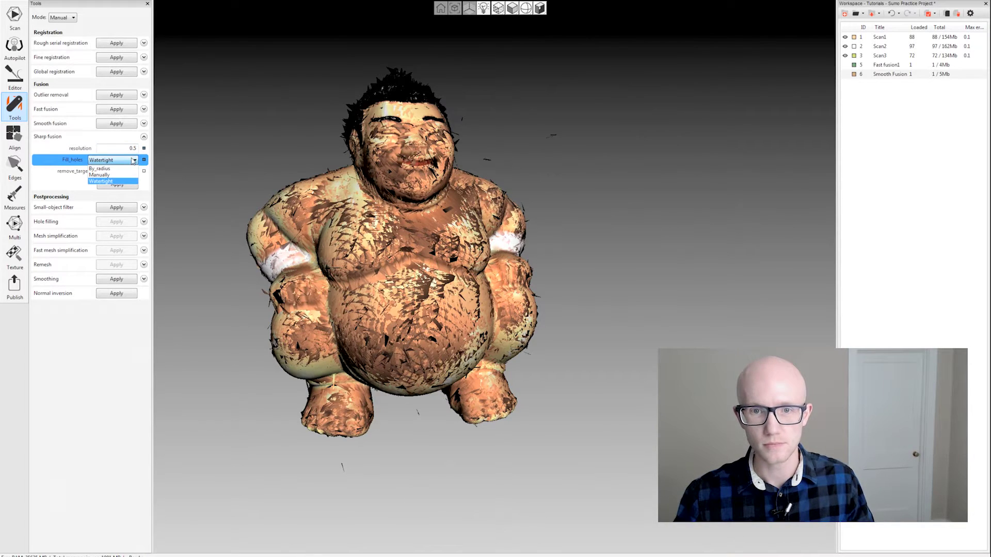
{"action": "left_click", "coordinate": [102, 181]}
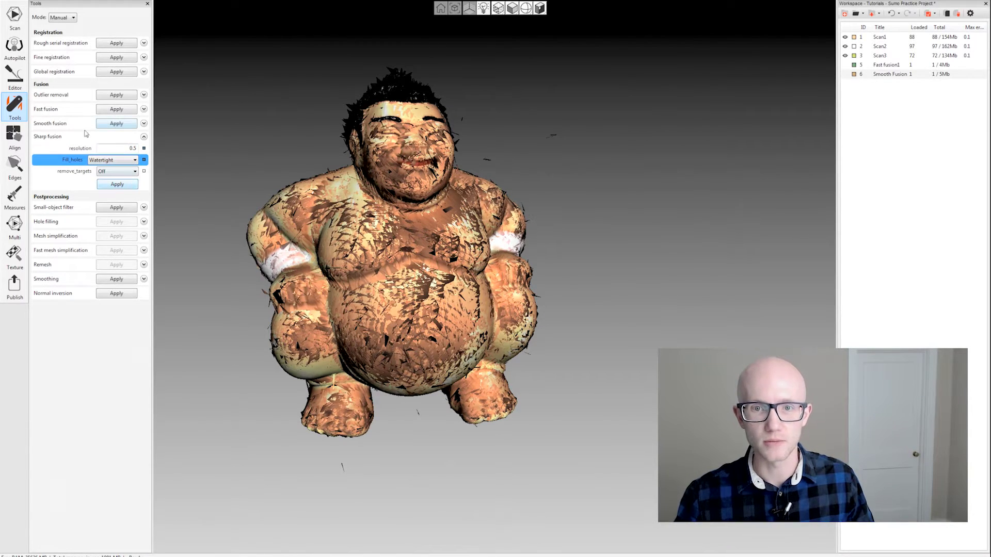
{"action": "left_click", "coordinate": [116, 185]}
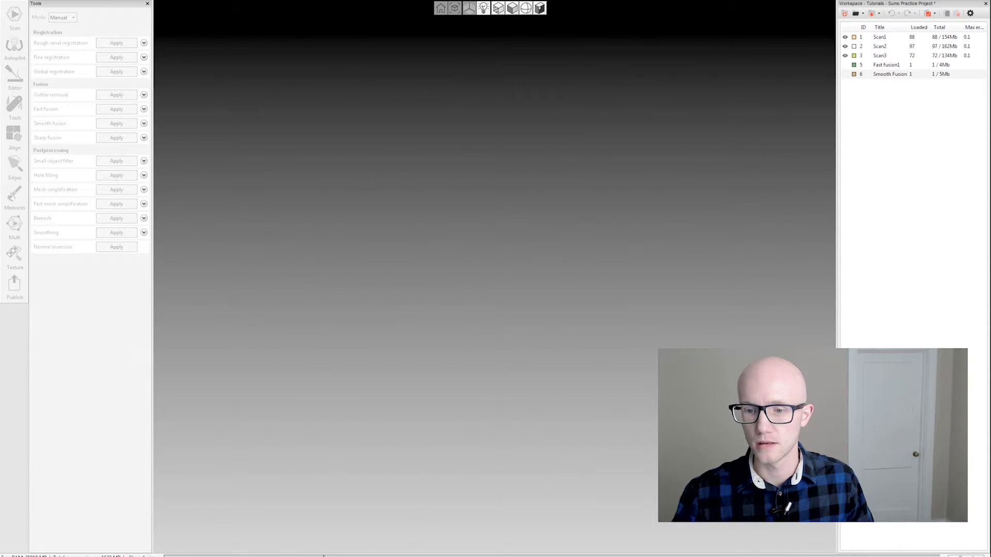
Let the sharp fusion finish, then orbit the new Sharp fusion1 mesh to view its back and underside
{"action": "left_click_drag", "start_coordinate": [275, 53], "coordinate": [307, 74]}
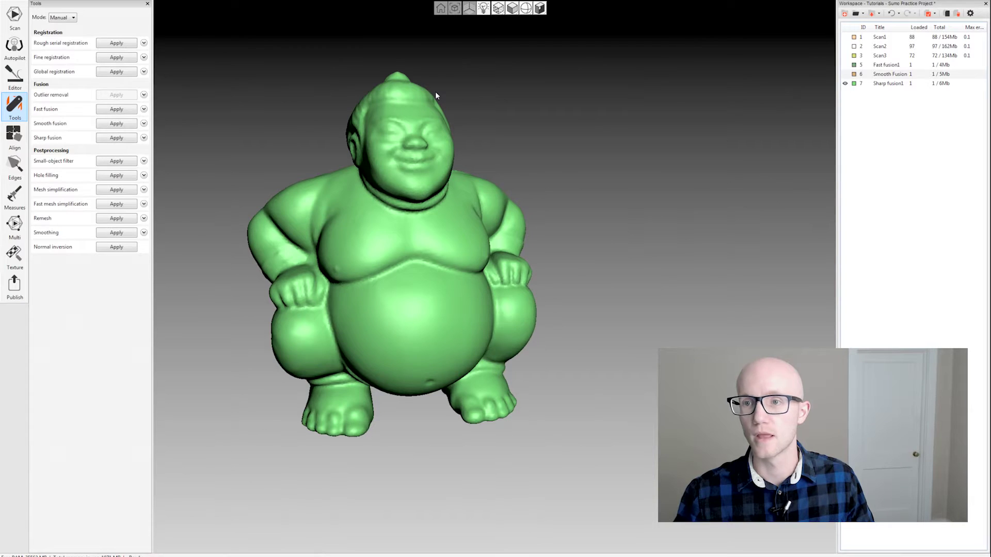
{"action": "mouse_move", "coordinate": [584, 165]}
{"action": "left_mouse_down"}
{"action": "mouse_move", "coordinate": [654, 234]}
{"action": "mouse_move", "coordinate": [595, 219]}
{"action": "mouse_move", "coordinate": [355, 225]}
{"action": "mouse_move", "coordinate": [534, 229]}
{"action": "mouse_move", "coordinate": [480, 228]}
{"action": "left_mouse_up"}
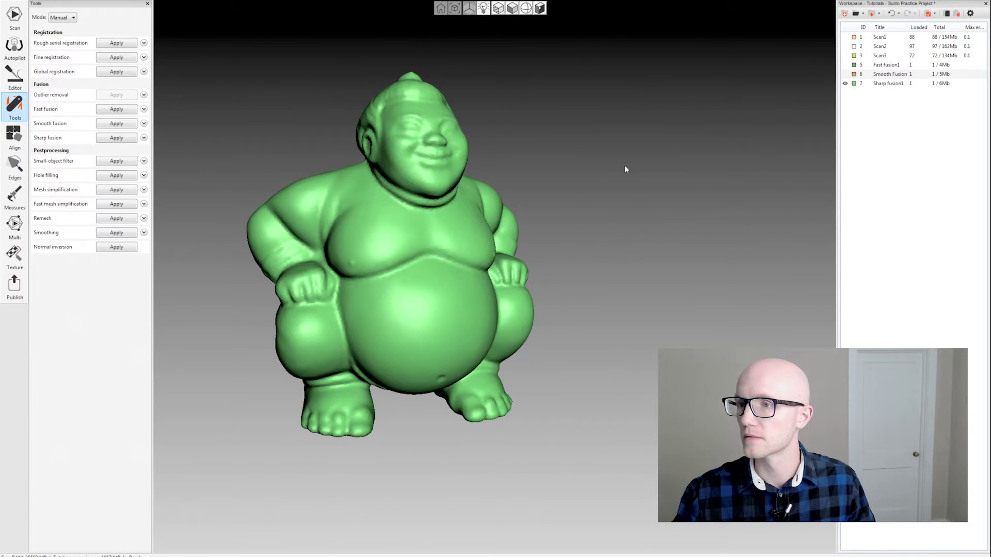
{"action": "mouse_move", "coordinate": [625, 169]}
{"action": "left_mouse_down"}
{"action": "mouse_move", "coordinate": [465, 232]}
{"action": "mouse_move", "coordinate": [456, 313]}
{"action": "mouse_move", "coordinate": [558, 297]}
{"action": "mouse_move", "coordinate": [515, 361]}
{"action": "mouse_move", "coordinate": [473, 333]}
{"action": "mouse_move", "coordinate": [370, 317]}
{"action": "mouse_move", "coordinate": [464, 279]}
{"action": "left_mouse_up"}
Show the Smooth Fusion1 mesh and, in Align, move the smooth and sharp meshes right of fast fusion
{"action": "left_click", "coordinate": [845, 75]}
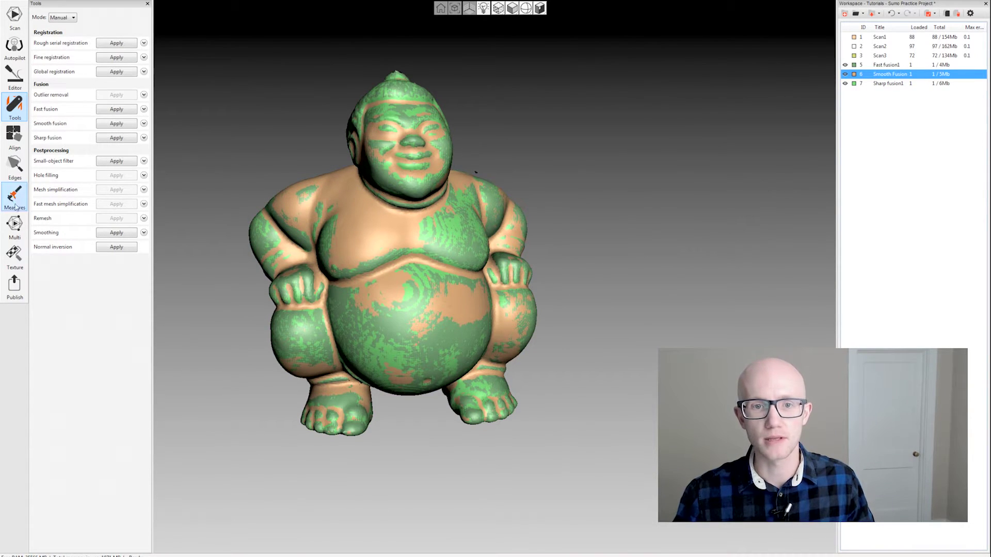
{"action": "left_click", "coordinate": [14, 138]}
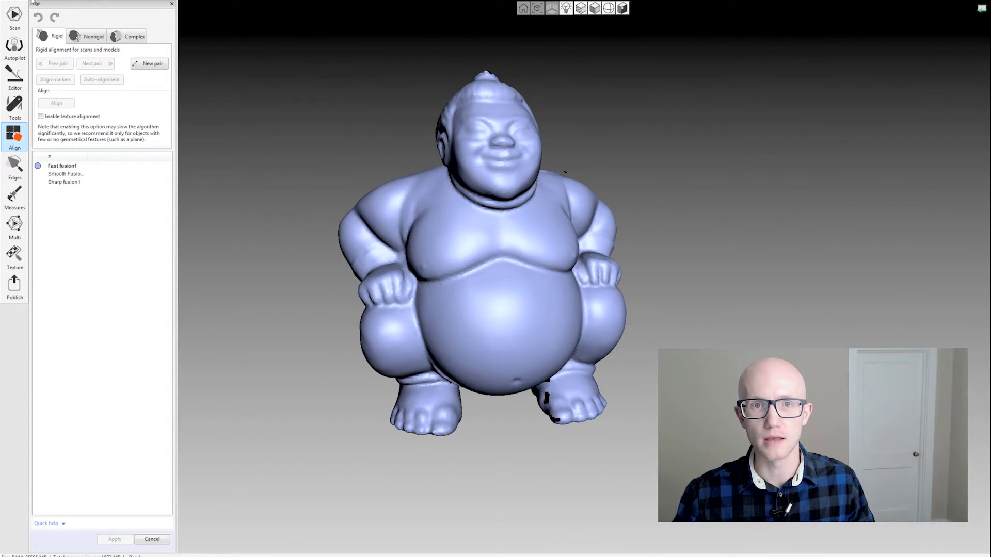
{"action": "left_click", "coordinate": [14, 109]}
{"action": "left_click", "coordinate": [15, 138]}
{"action": "scroll", "coordinate": [600, 290], "scroll_direction": "up", "scroll_amount": 2}
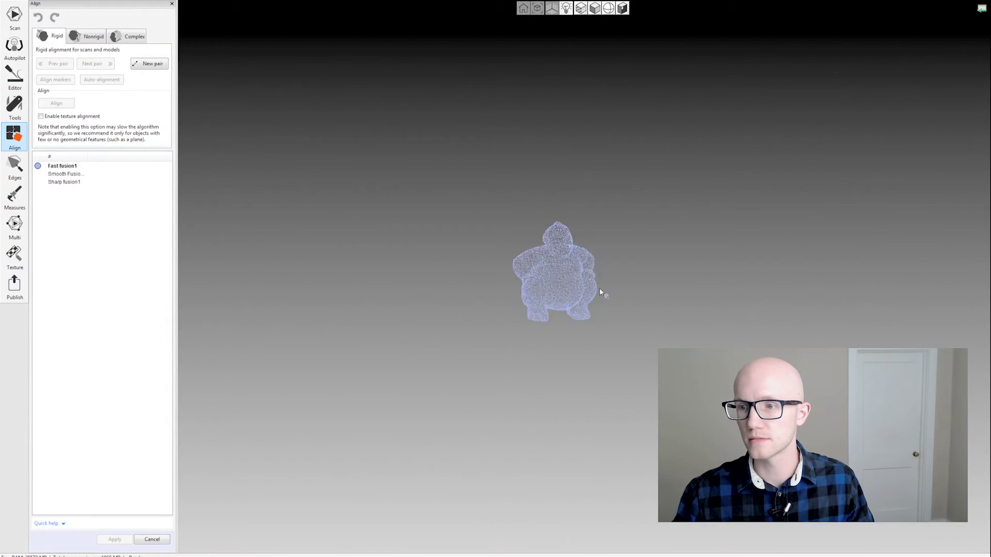
{"action": "scroll", "coordinate": [599, 288], "scroll_direction": "up", "scroll_amount": 5}
{"action": "scroll", "coordinate": [650, 308], "scroll_direction": "up", "scroll_amount": 3}
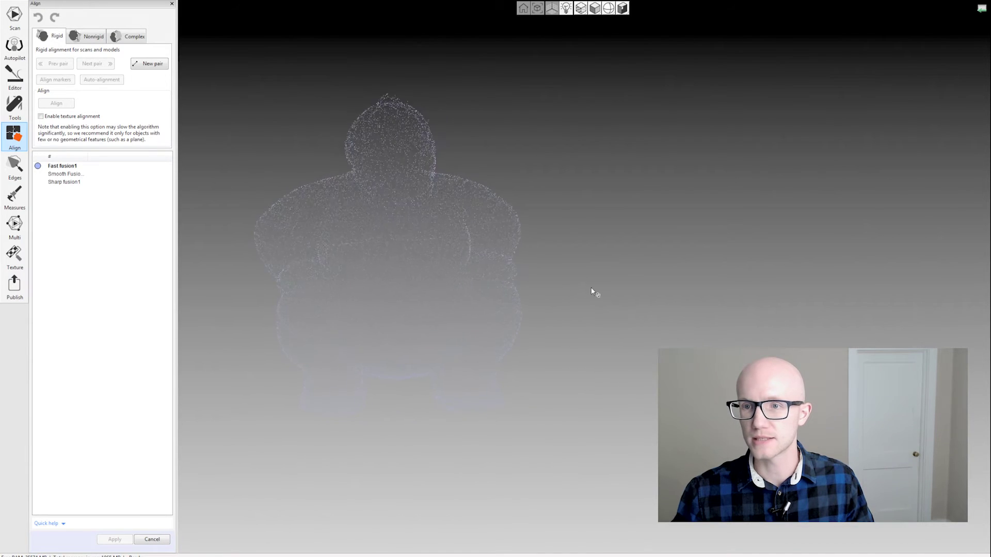
{"action": "scroll", "coordinate": [607, 284], "scroll_direction": "down", "scroll_amount": 2}
{"action": "left_click_drag", "start_coordinate": [340, 210], "coordinate": [274, 222]}
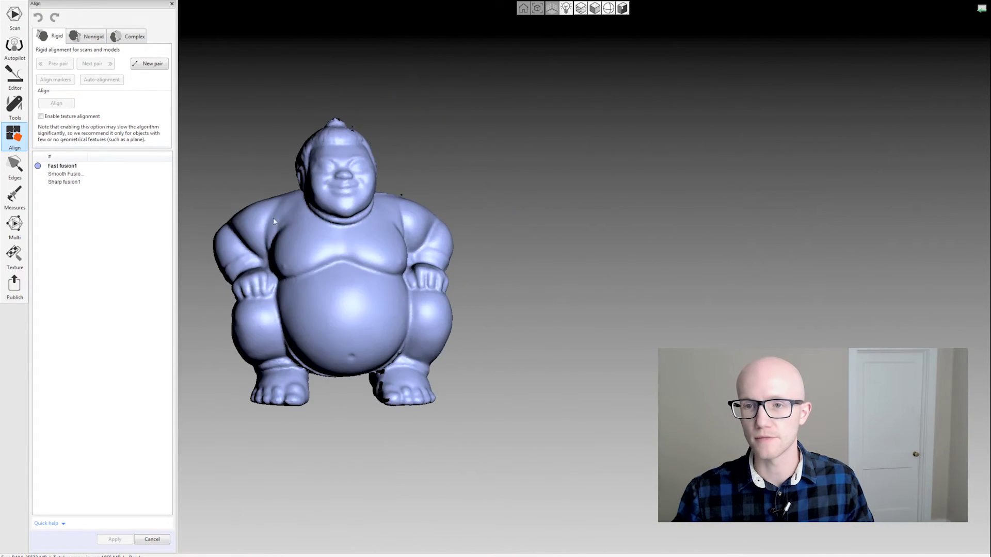
{"action": "left_click", "coordinate": [63, 173], "text": "ctrl"}
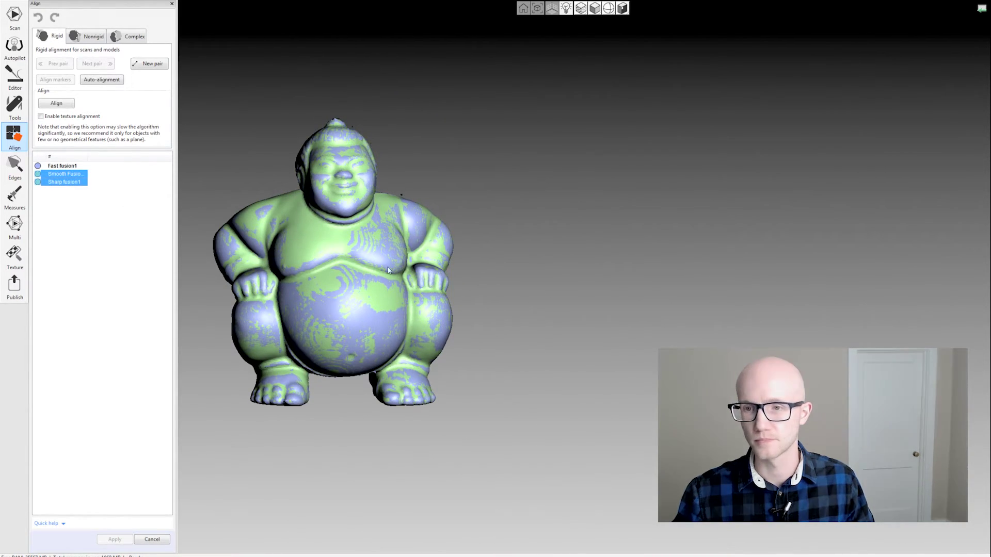
{"action": "left_click_drag", "start_coordinate": [390, 271], "coordinate": [606, 256]}
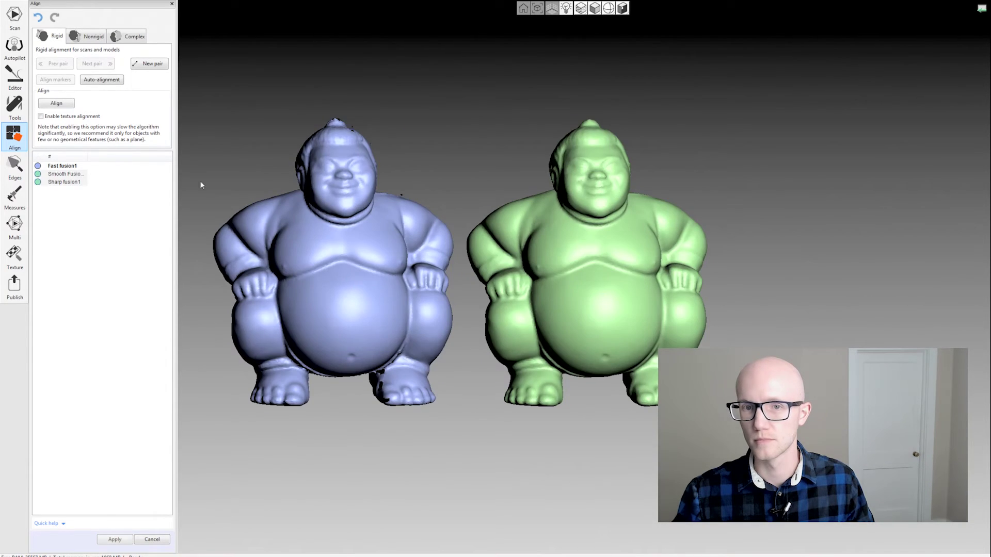
Shift Sharp fusion1 further right as the third figurine and apply the new positions
{"action": "left_click", "coordinate": [63, 182]}
{"action": "left_click", "coordinate": [57, 103]}
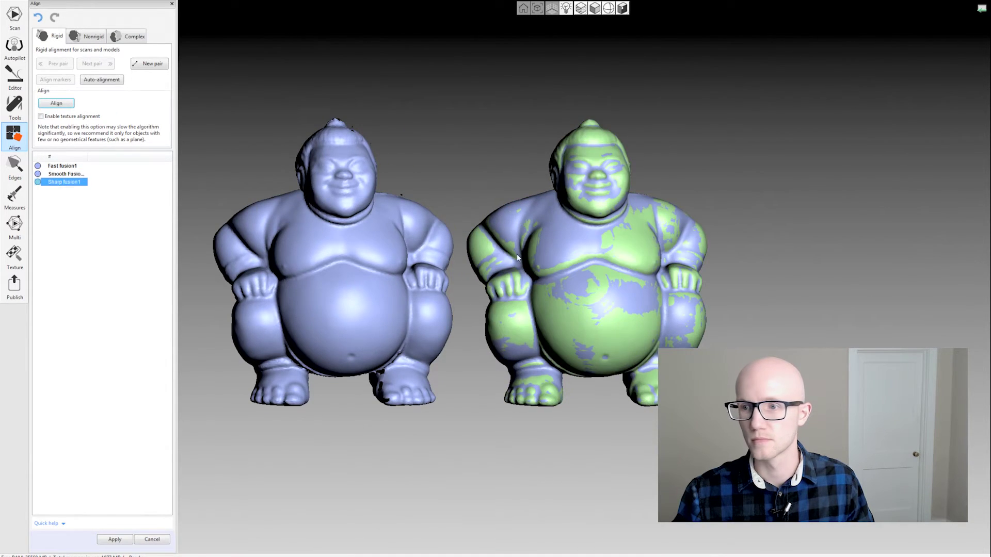
{"action": "left_click_drag", "start_coordinate": [518, 257], "coordinate": [771, 250]}
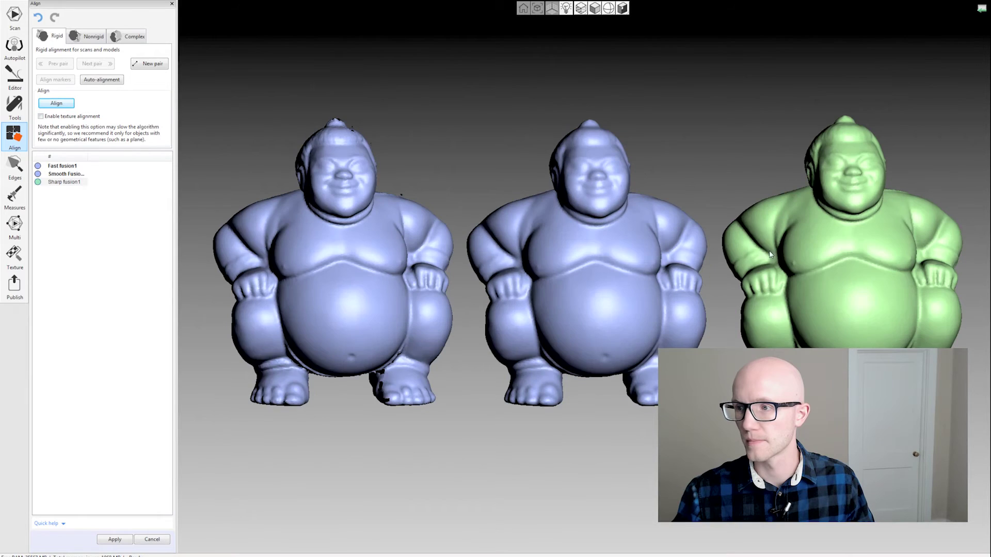
{"action": "left_click", "coordinate": [114, 540]}
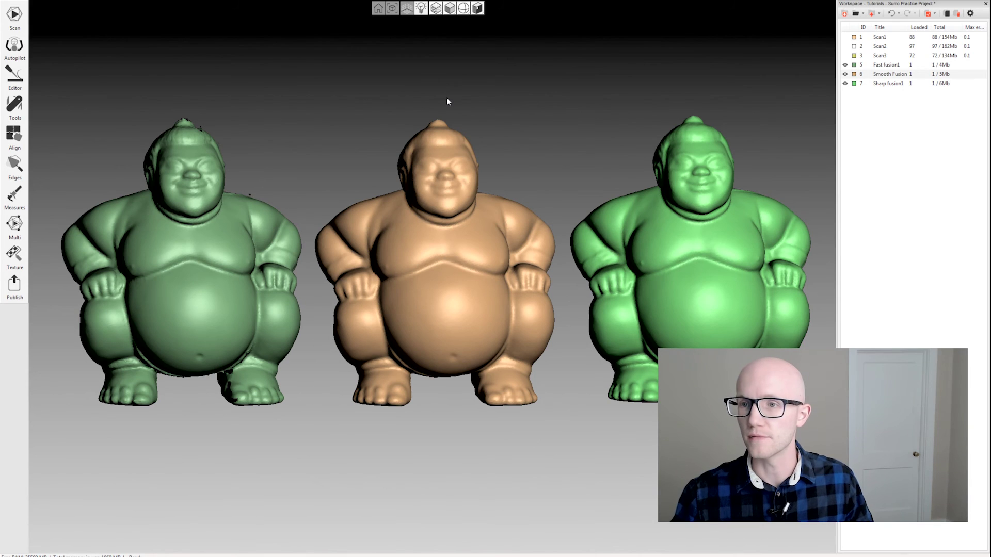
{"action": "left_click_drag", "start_coordinate": [448, 100], "coordinate": [480, 106]}
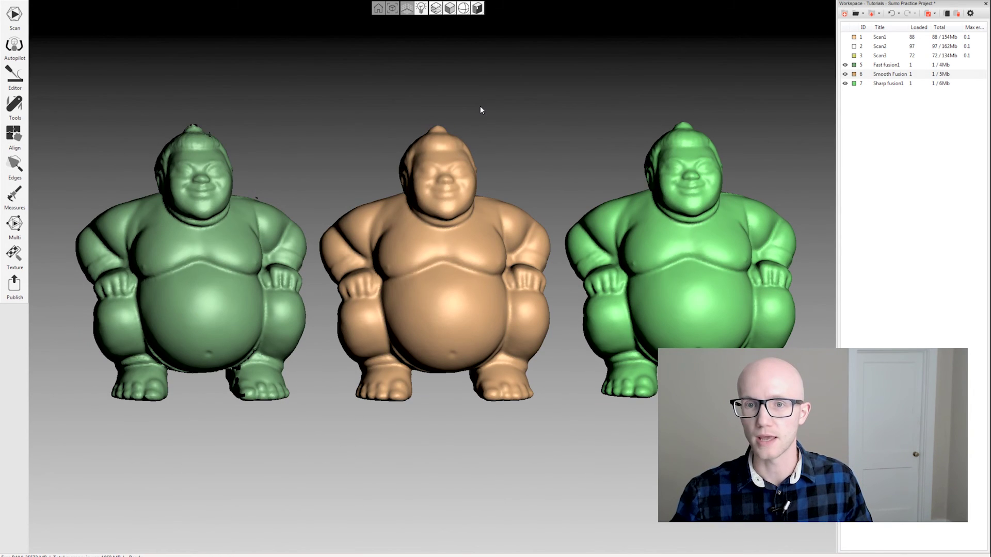